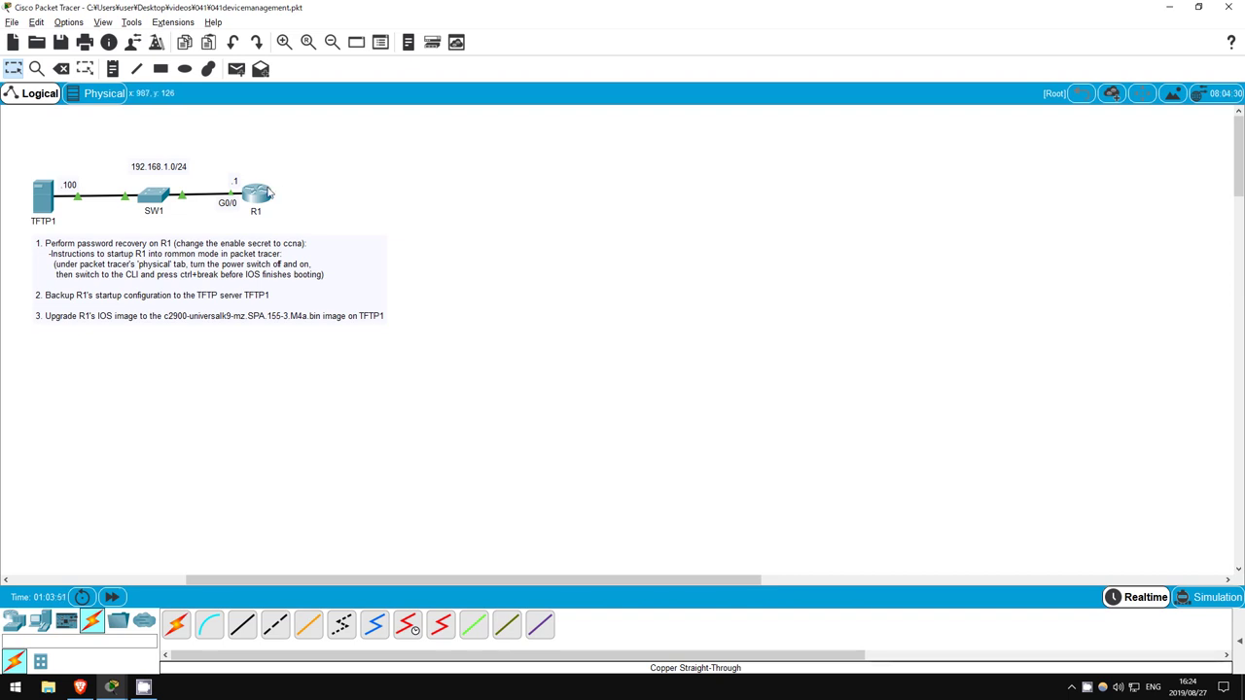
Try 'en' on R1's CLI, fail at the password prompt, then switch to R1's Physical view
left_click(265, 194)
left_click(502, 97)
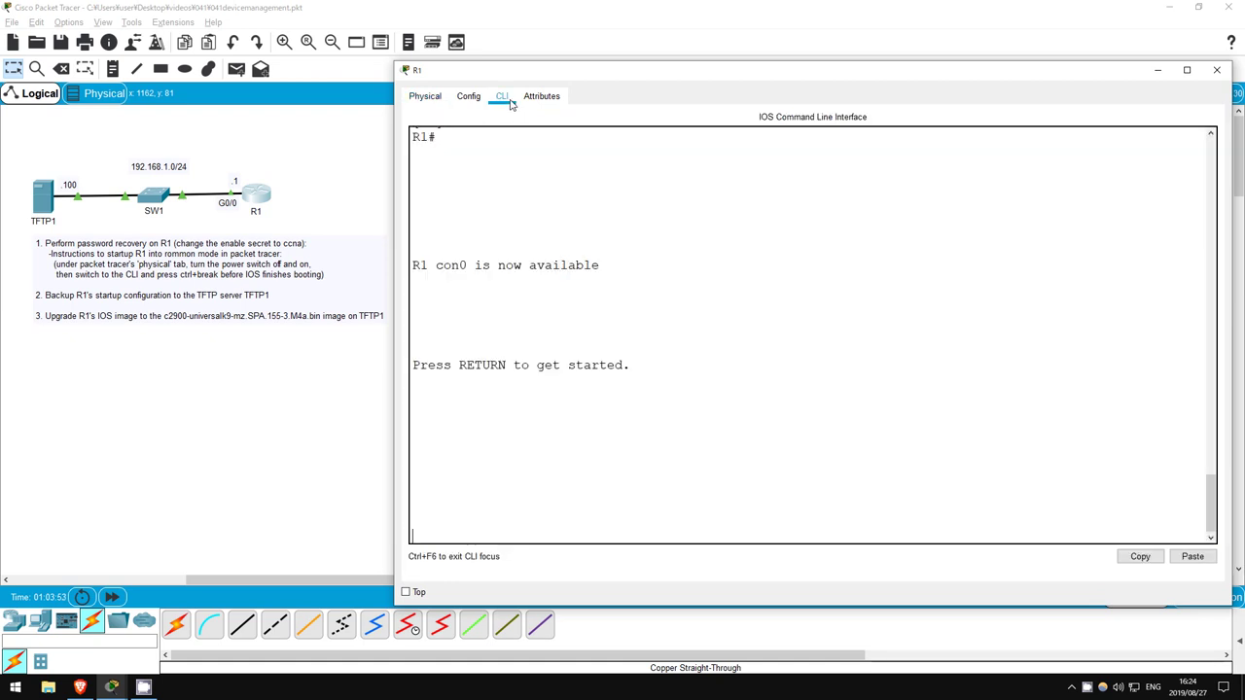
key("Return")
key("Return")
type("en")
key("Return")
key("Return")
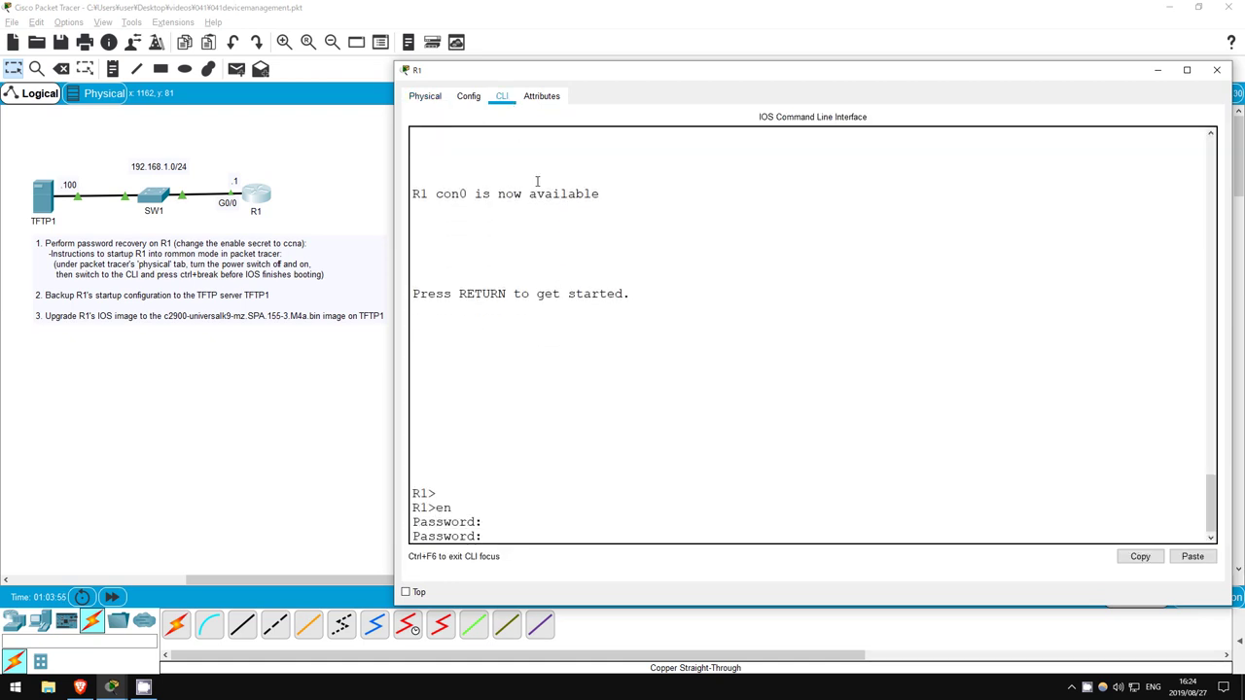
key("Return")
key("Return")
key("Return")
key("Return")
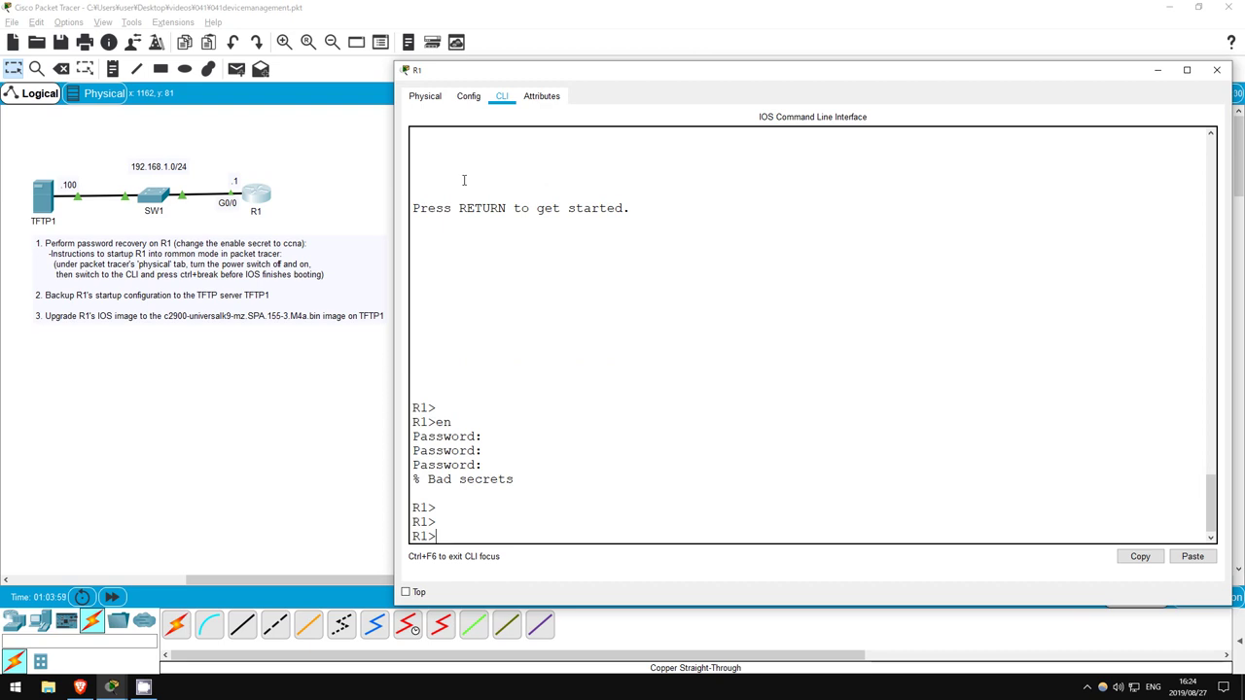
left_click(426, 96)
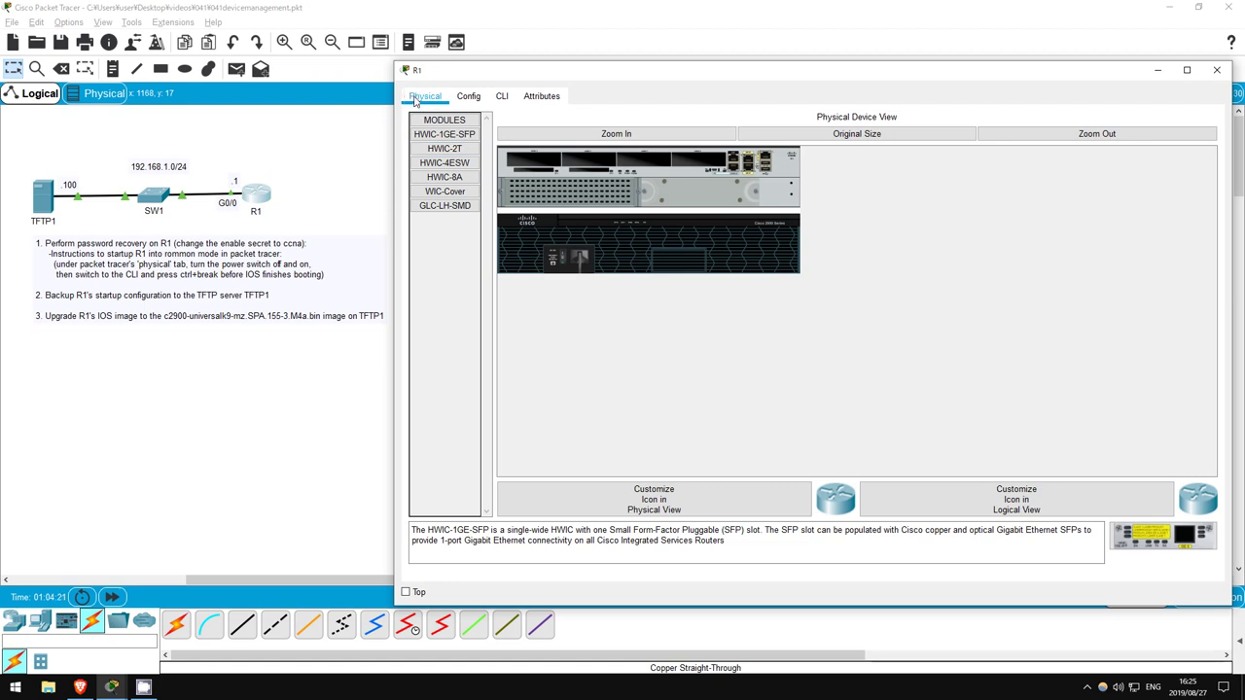
Power-cycle R1 and break into ROMMON with Ctrl+Break during boot
left_click(561, 253)
left_click(561, 253)
left_click(501, 95)
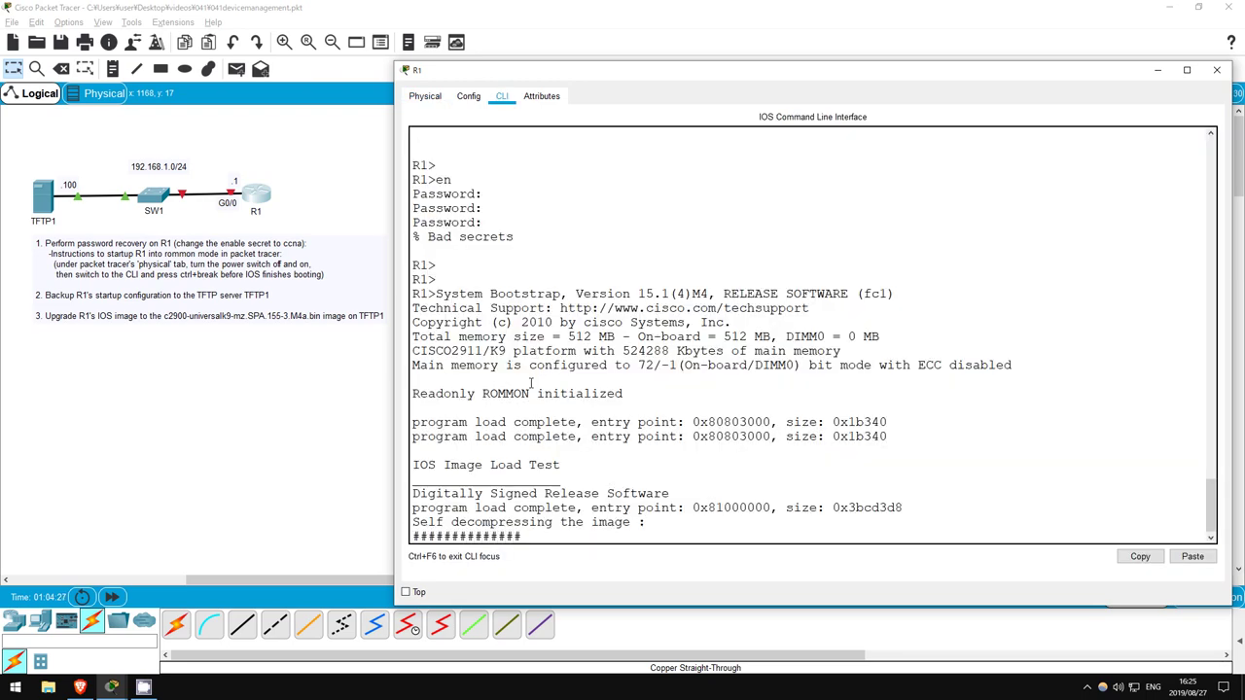
key("ctrl+Break")
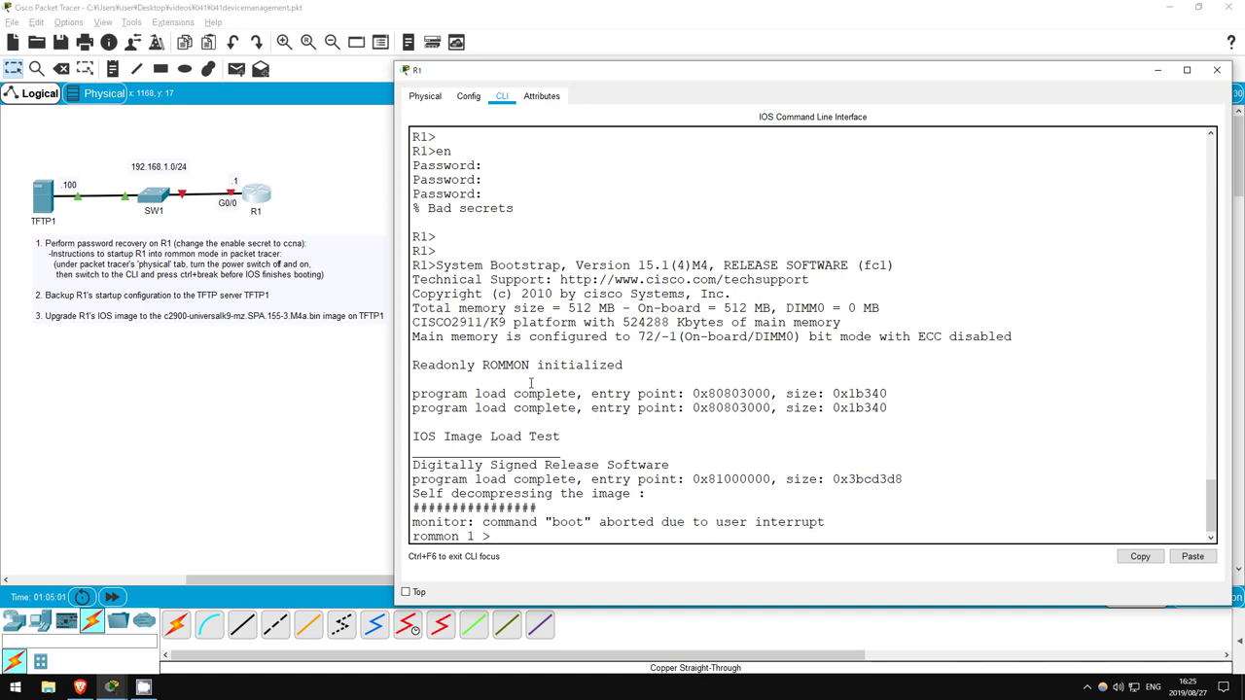
Run 'confreg 0x2142' at the rommon prompt and reset R1
type("confreg")
type("0x2142")
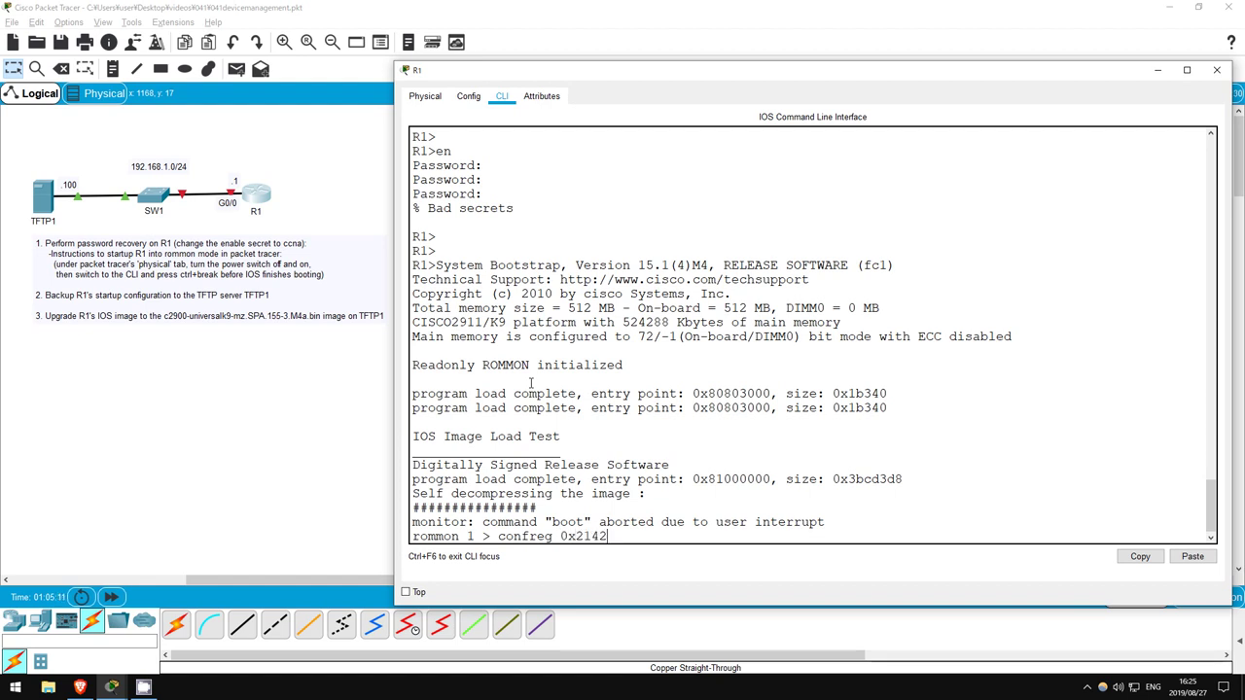
key("Return")
type("reset")
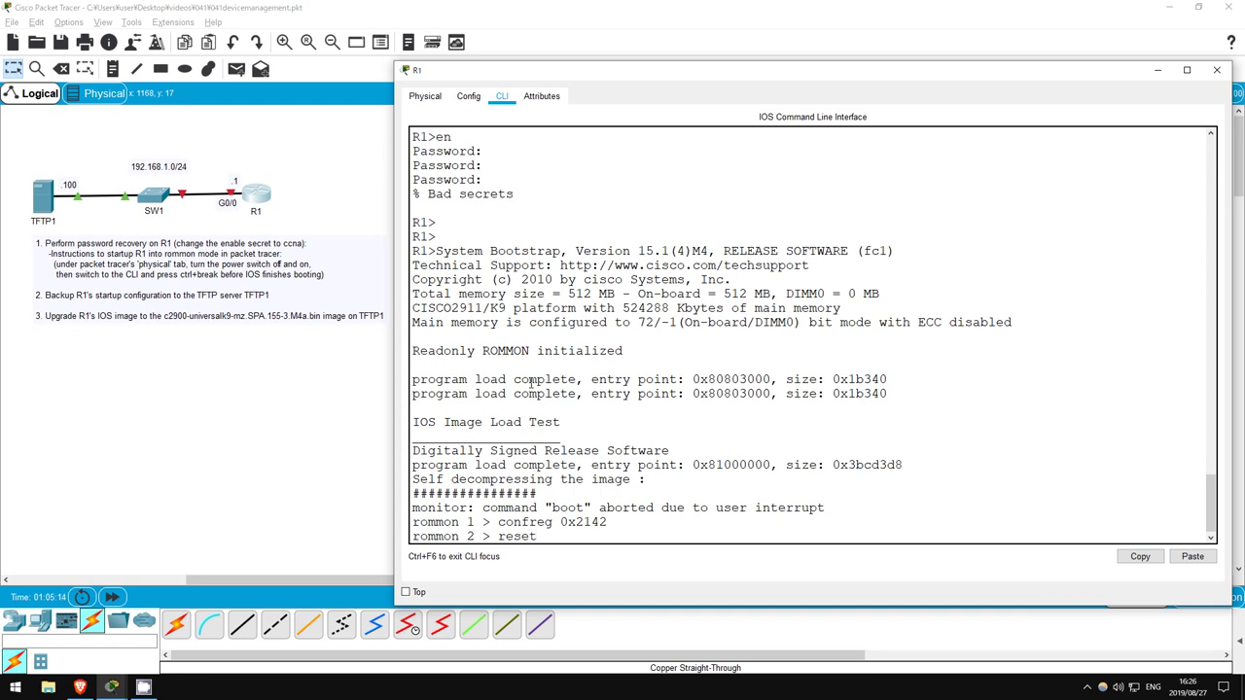
key("Return")
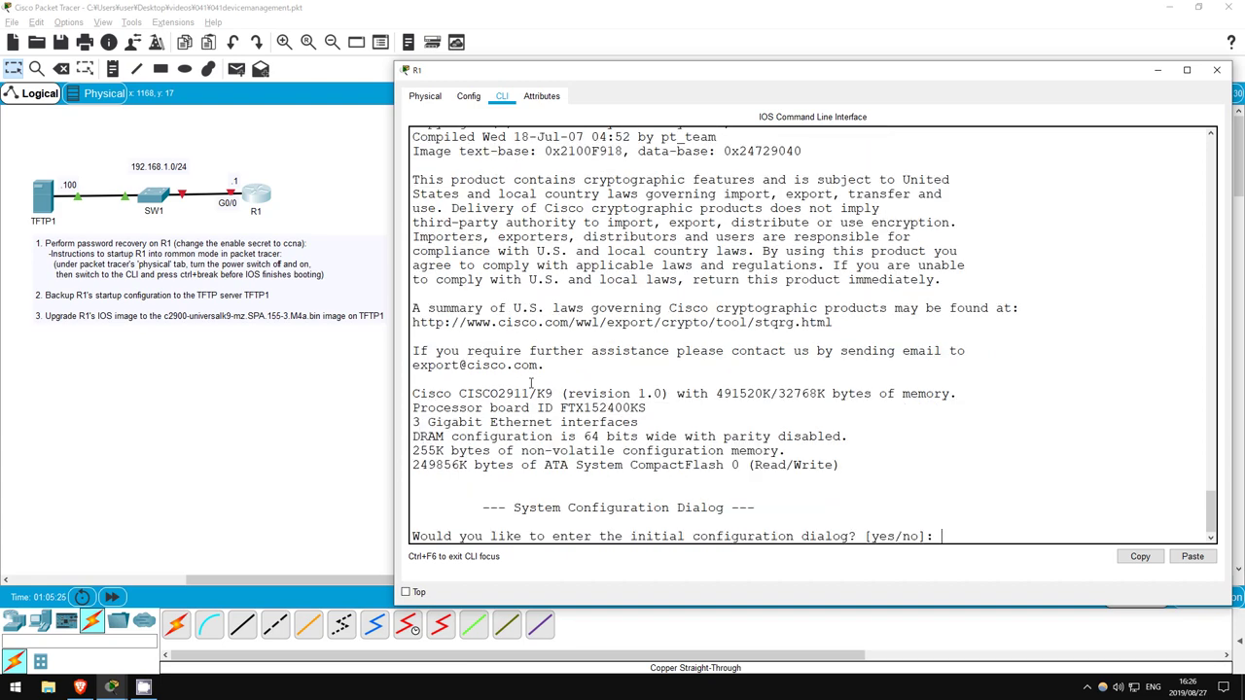
Answer 'no' to the setup dialog and enter privileged mode with 'en'
type("no")
key("Return")
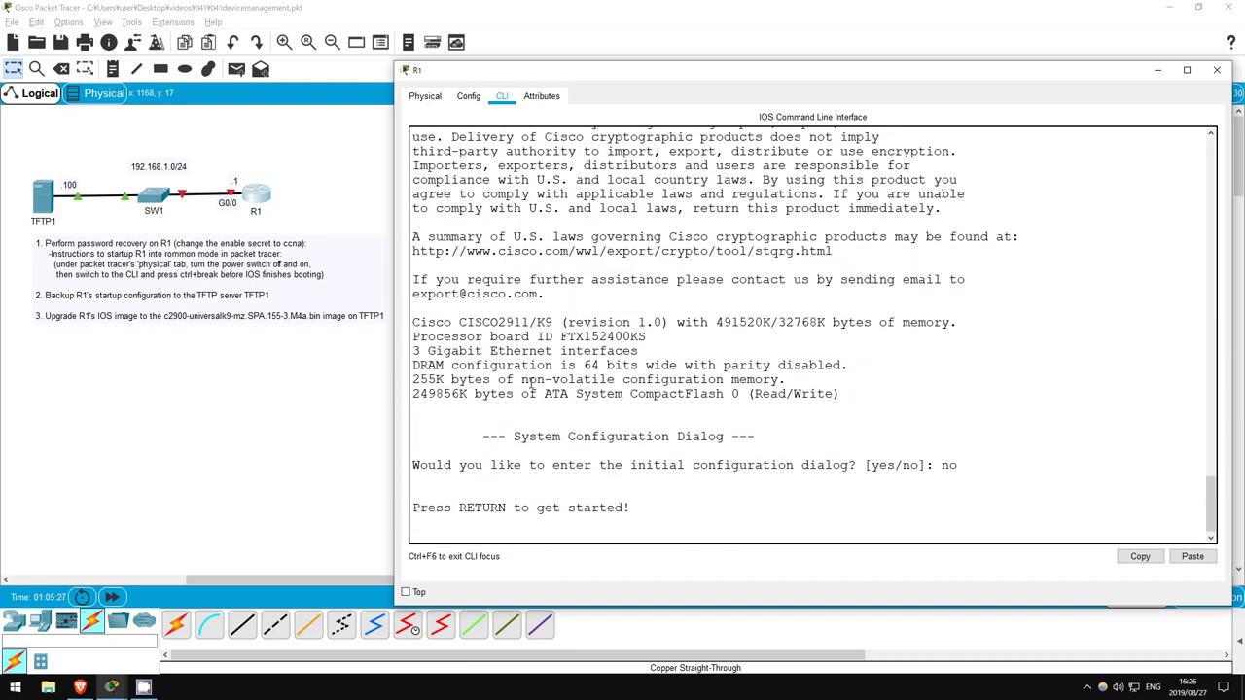
key("Return")
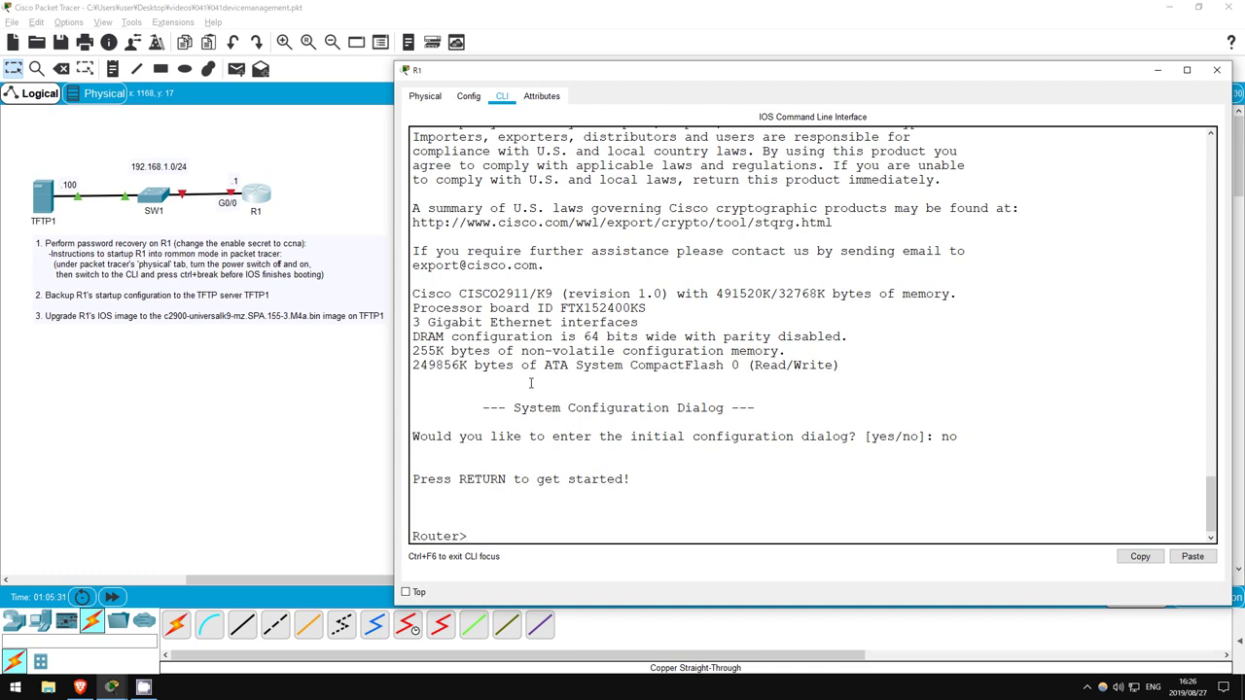
key("Return")
key("Return")
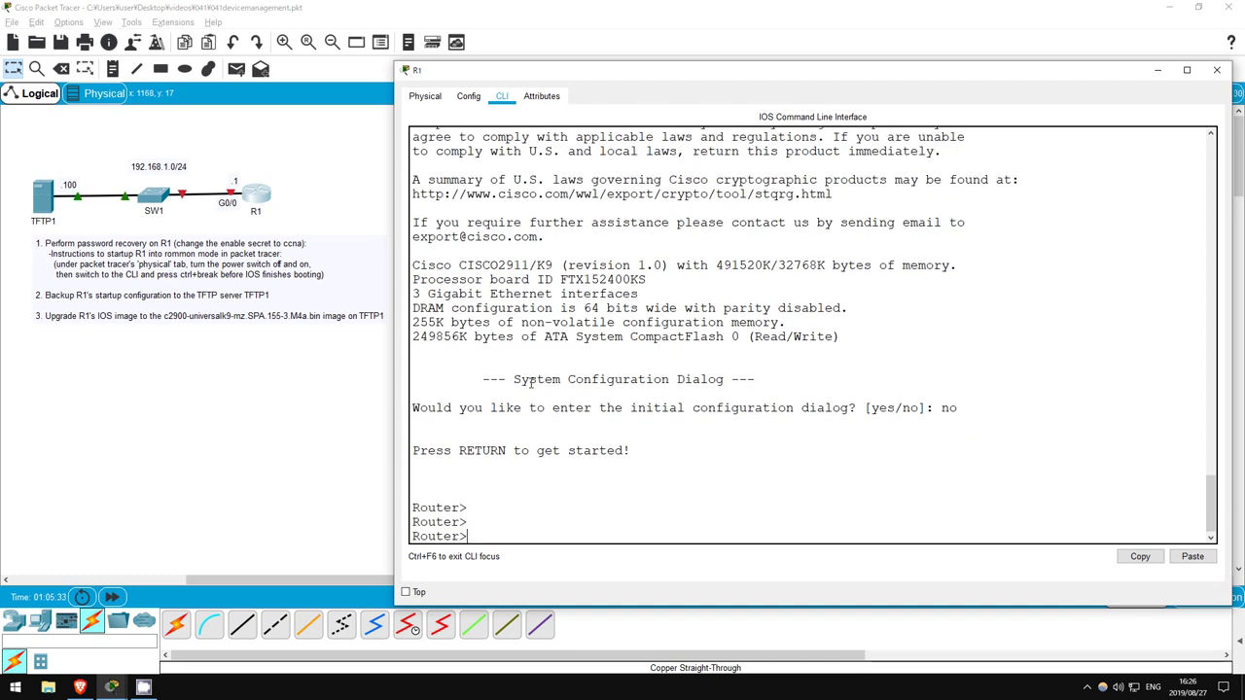
type("en")
key("Return")
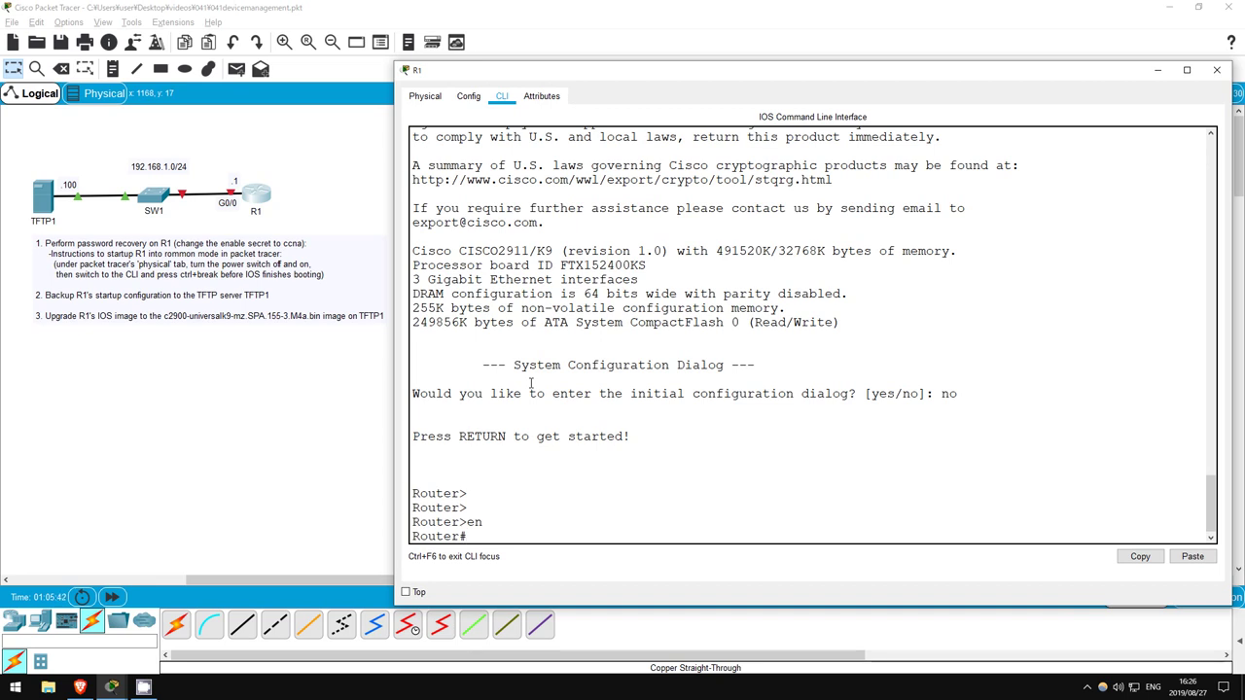
Copy startup-config into running-config with 'copy start run', accepting the default filename
type("copy start run")
key("Return")
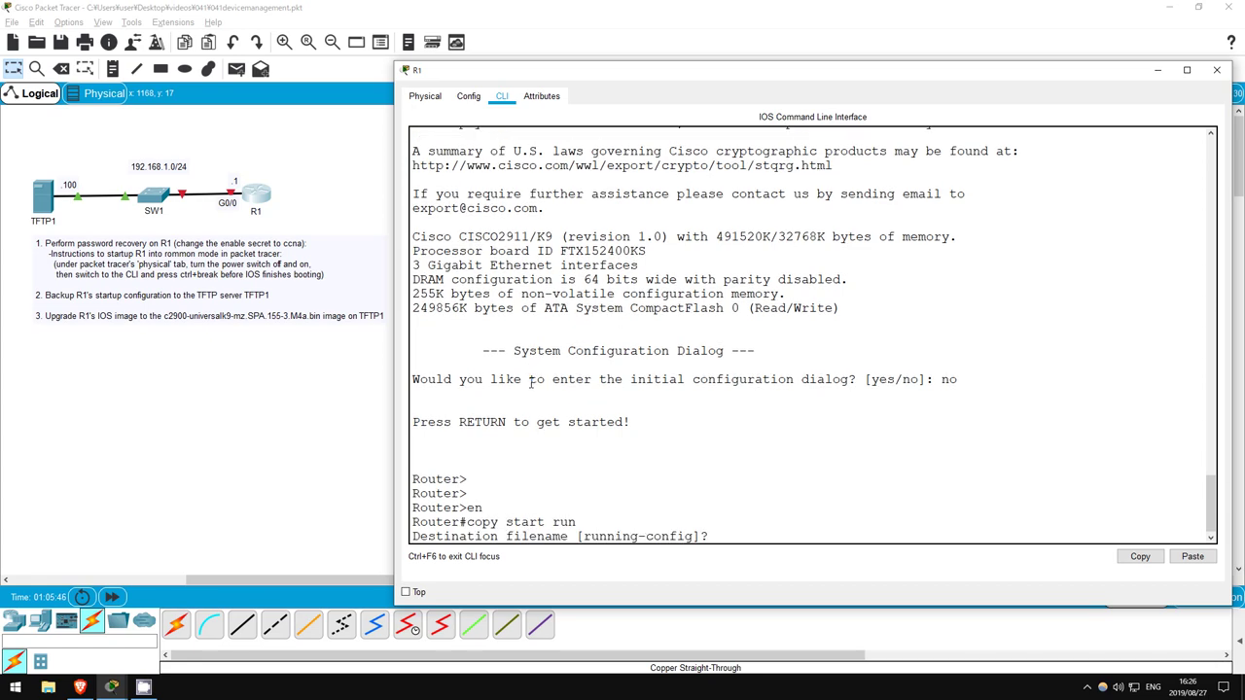
key("Return")
key("Return")
key("Return")
key("Return")
key("Return")
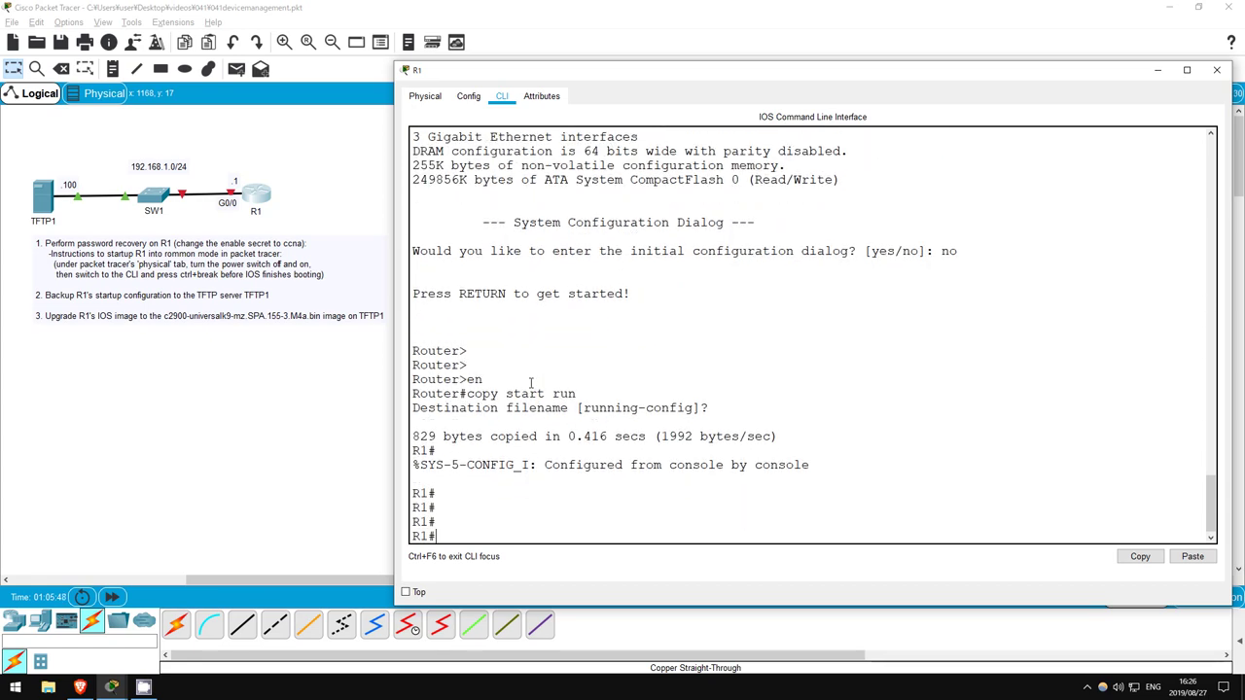
left_click_drag(413, 536, 441, 536)
left_click(442, 536)
type("conf t")
key("Return")
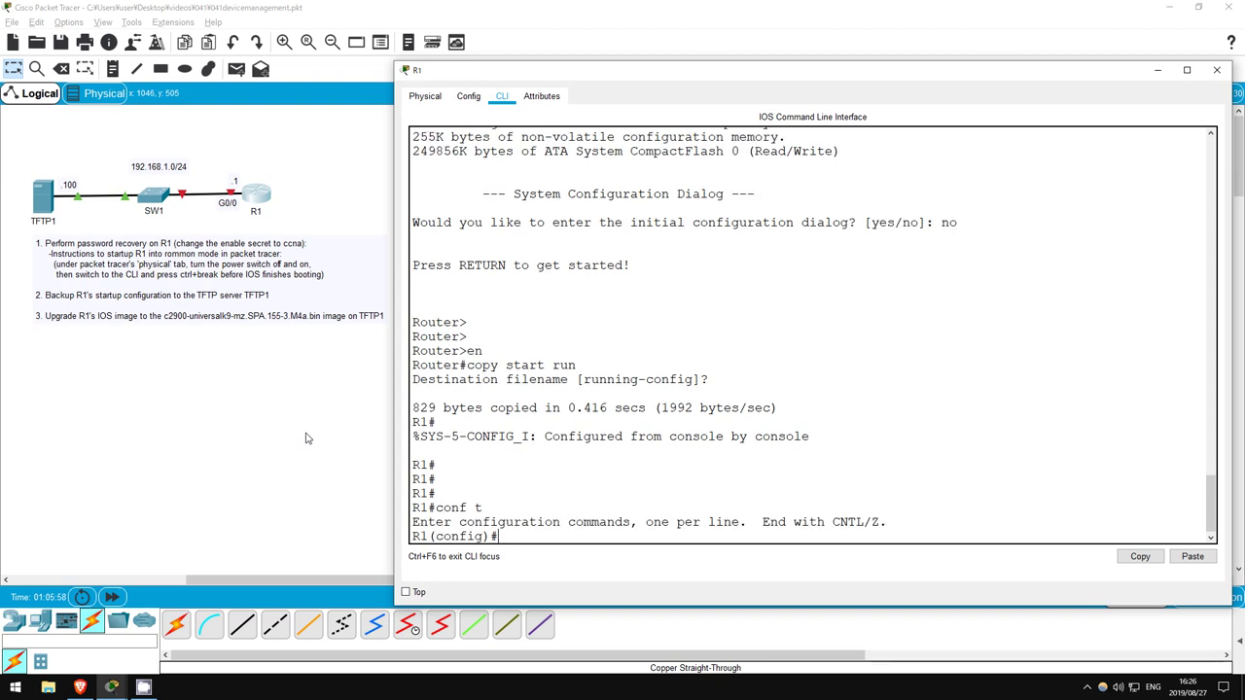
type("enable sec")
key("Tab")
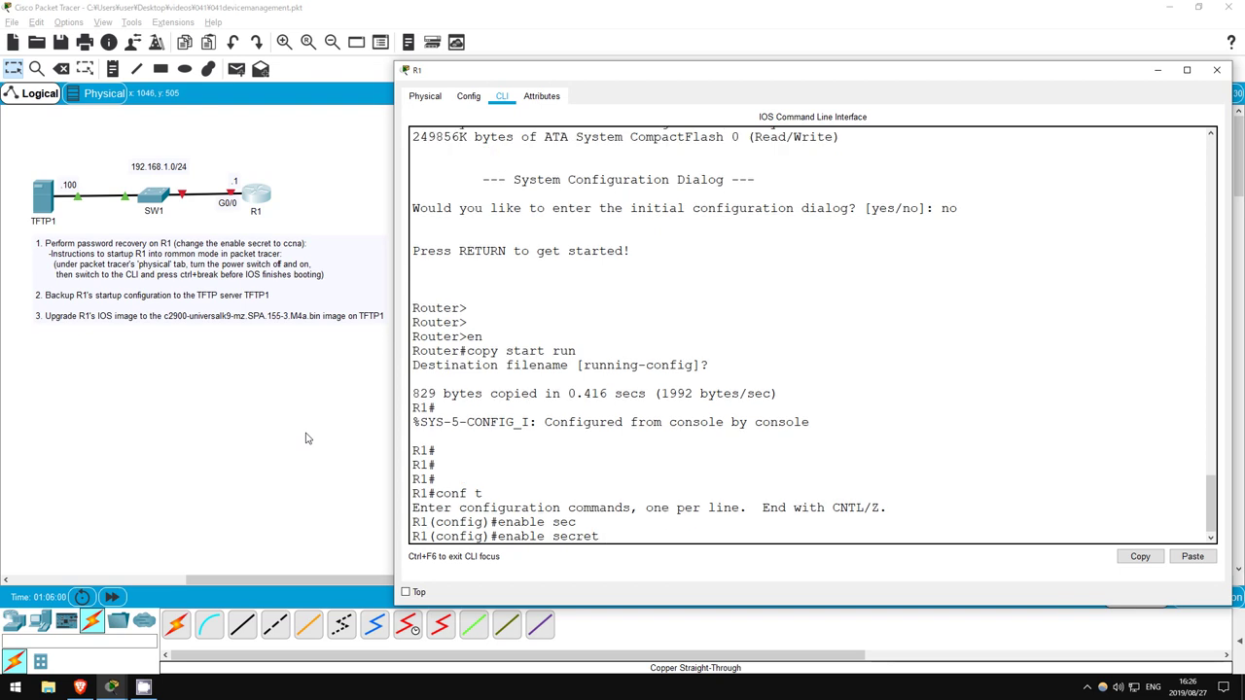
type("ccna")
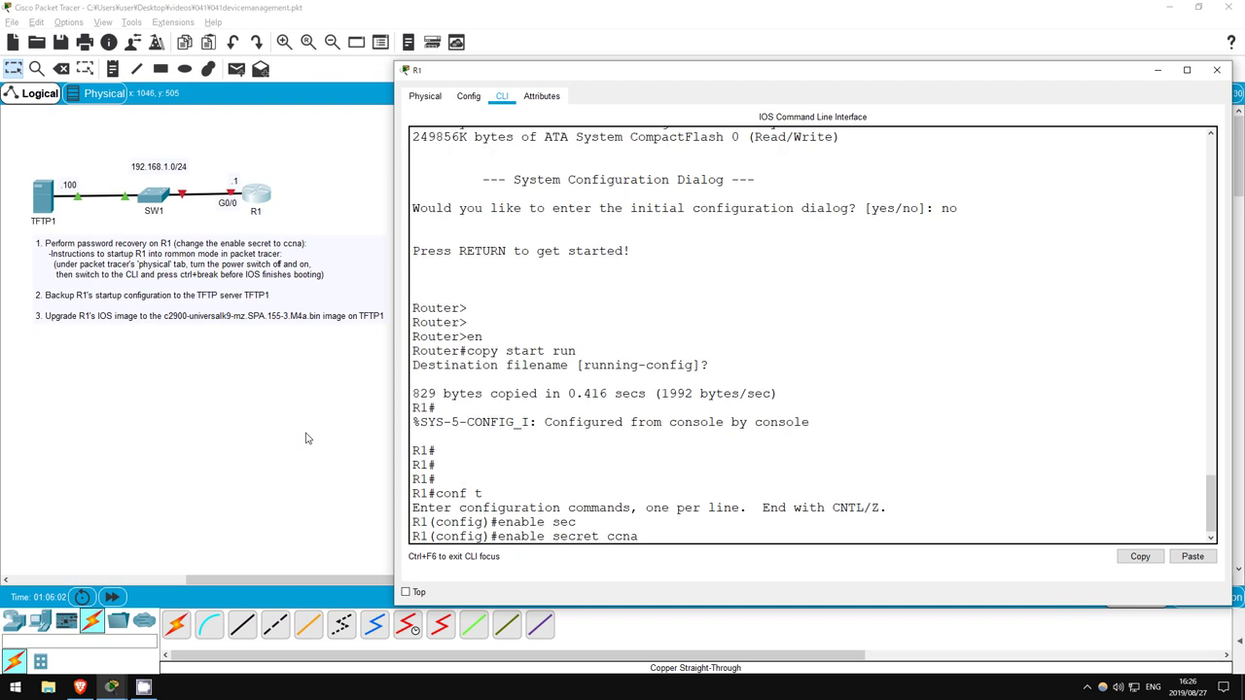
key("Return")
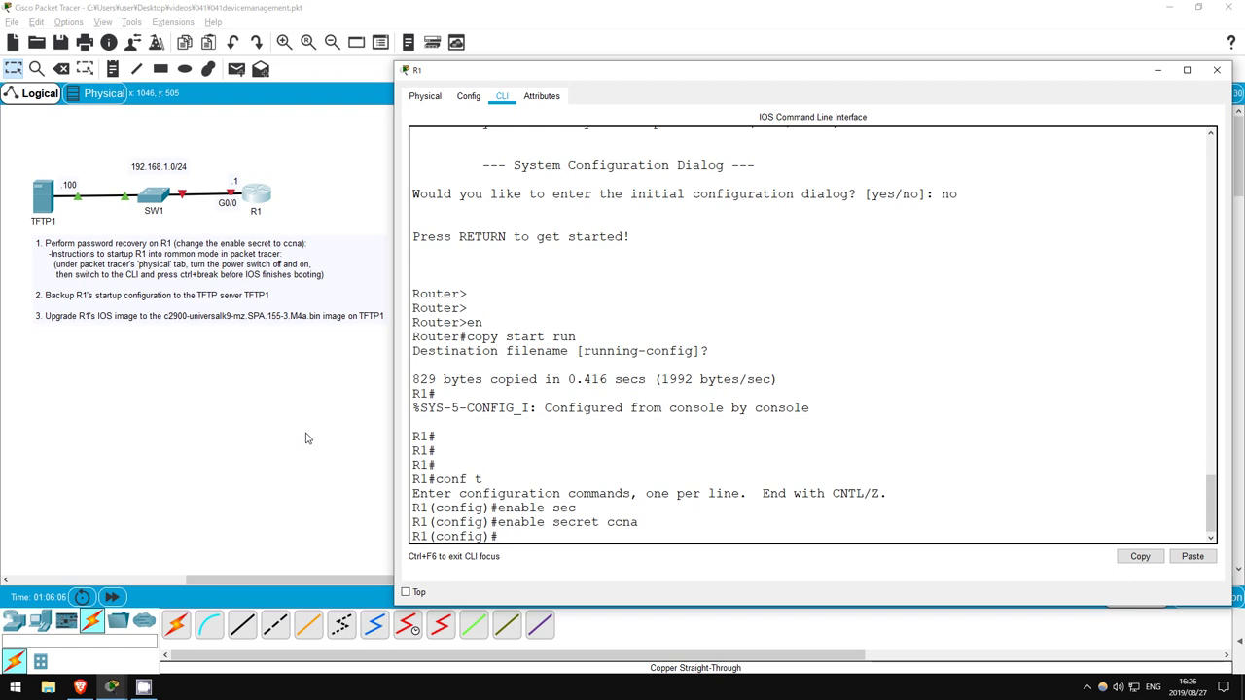
Bring interface G0/0 up with 'no shut' and return to global configuration
type("int g0/0")
key("Return")
type("no shut")
key("Return")
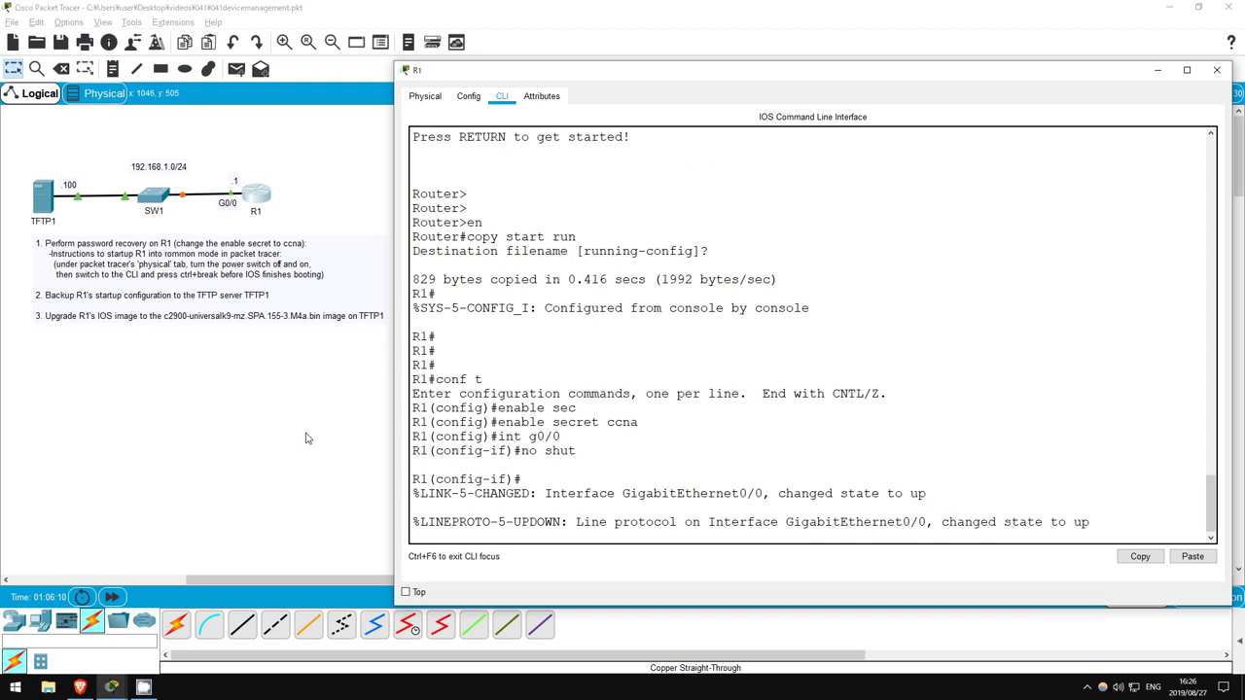
key("Return")
key("Return")
key("Return")
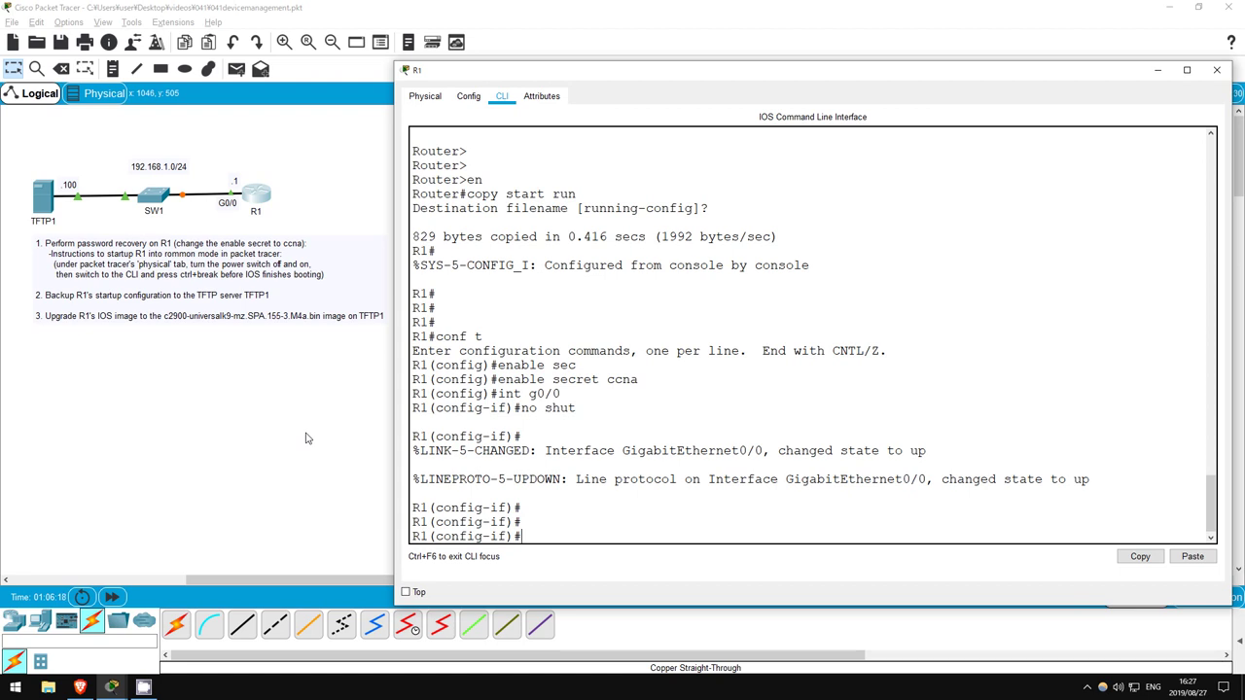
type("exit")
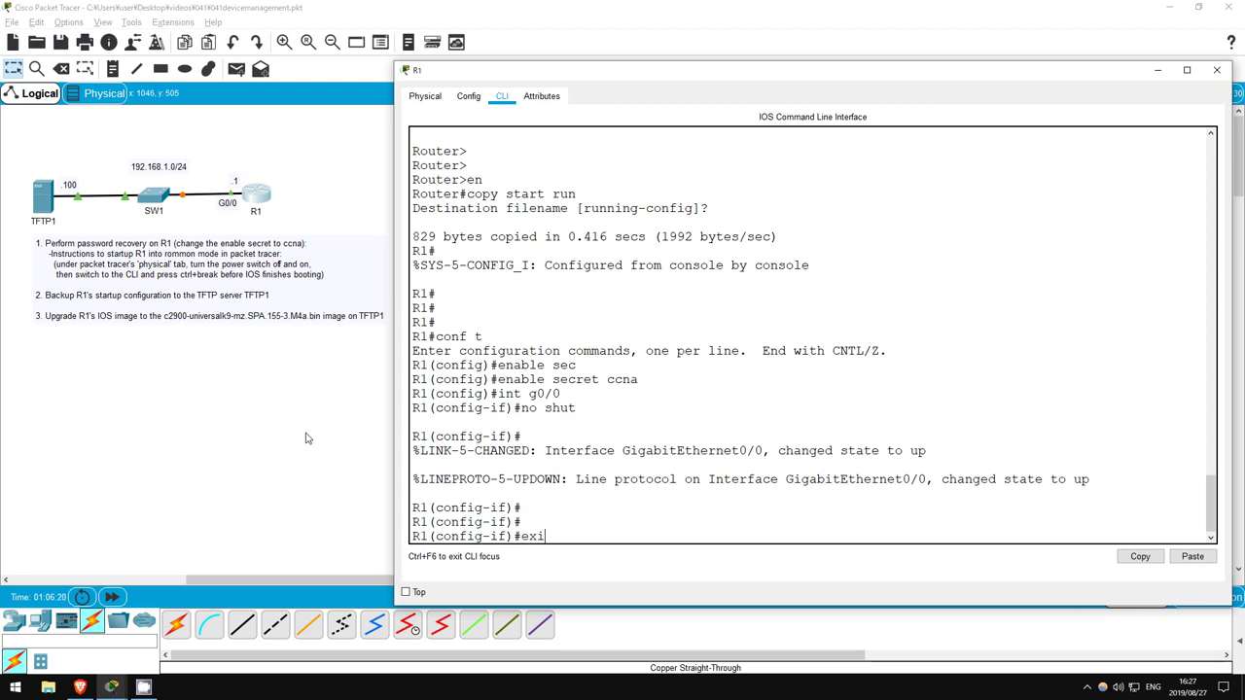
key("Return")
key("Return")
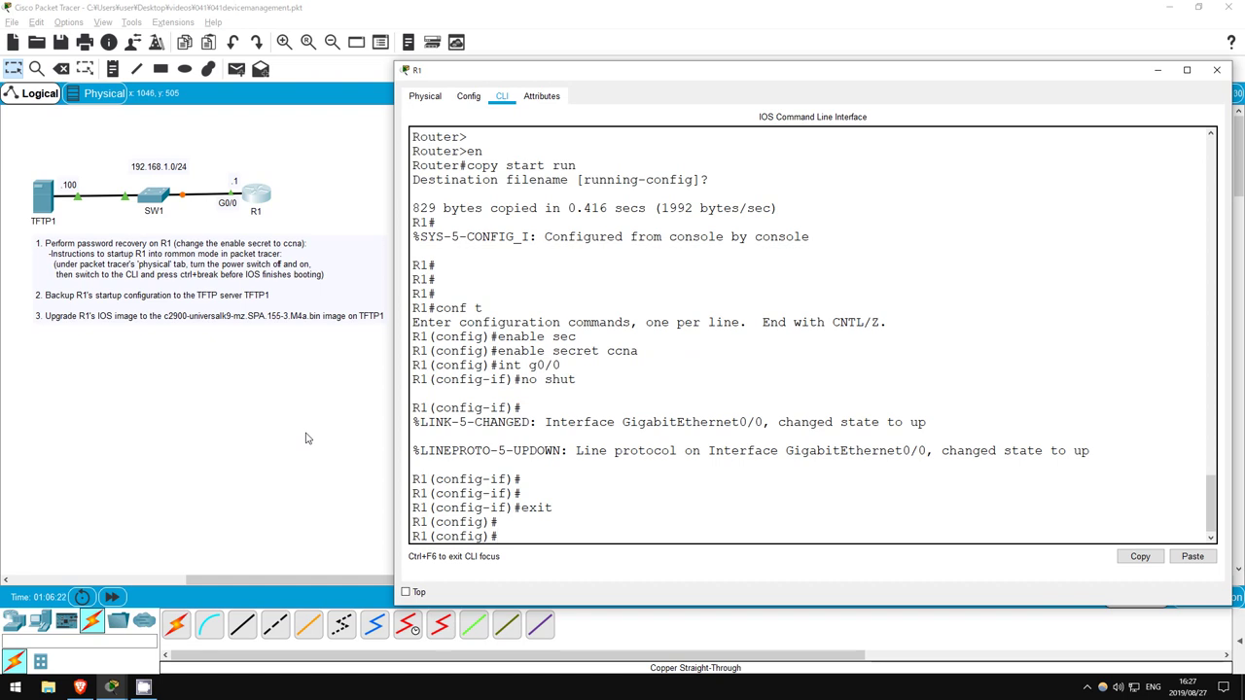
Set config-register 0x2102 and exit configuration mode
type("confreg?")
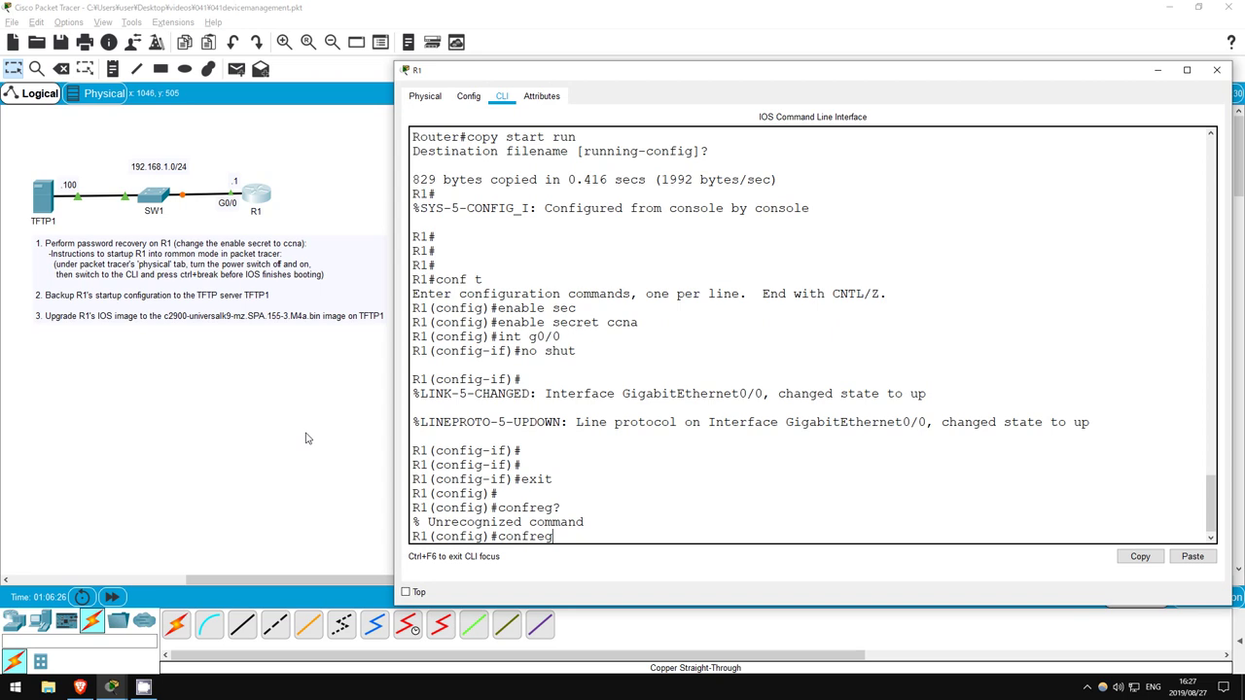
key("BackSpace")
key("BackSpace")
key("Tab")
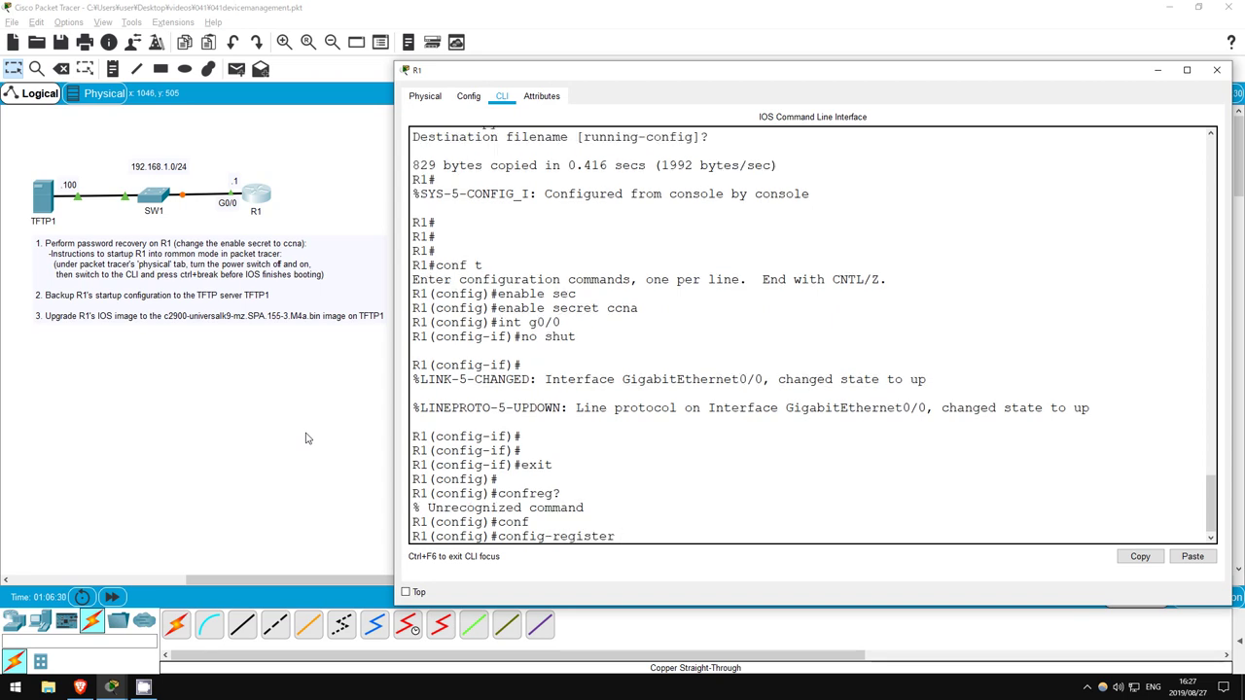
type("0x2102")
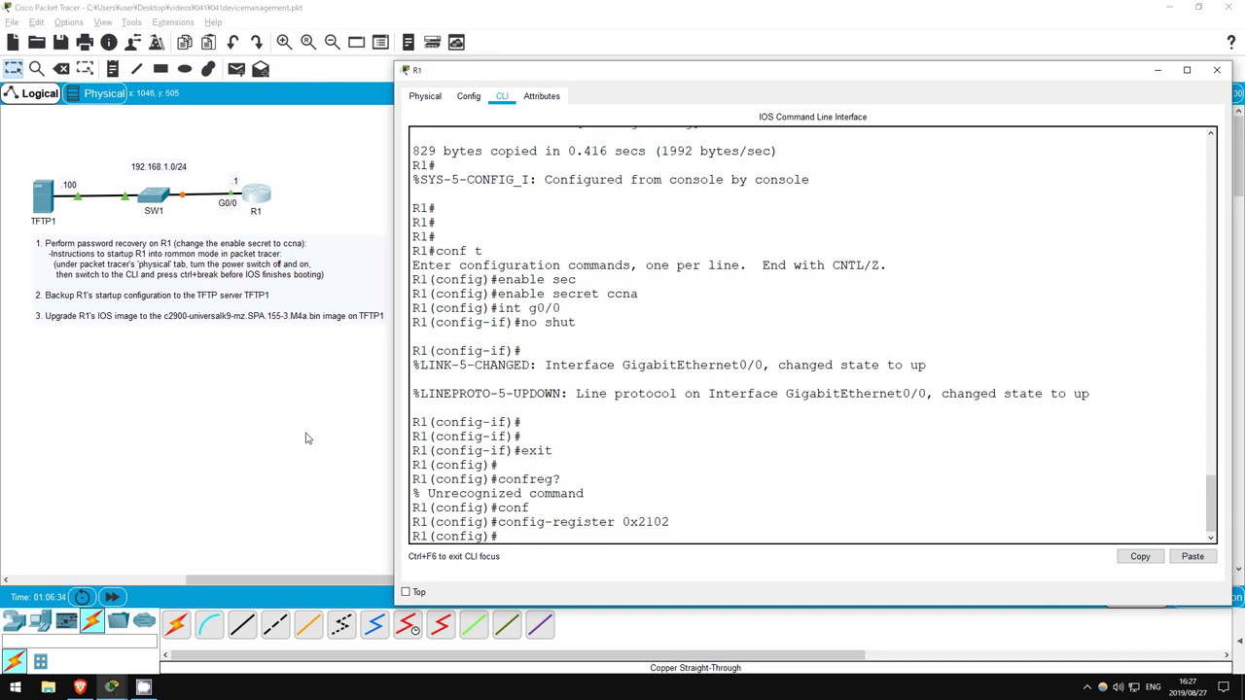
key("Tab")
key("Return")
key("Return")
key("Return")
key("Return")
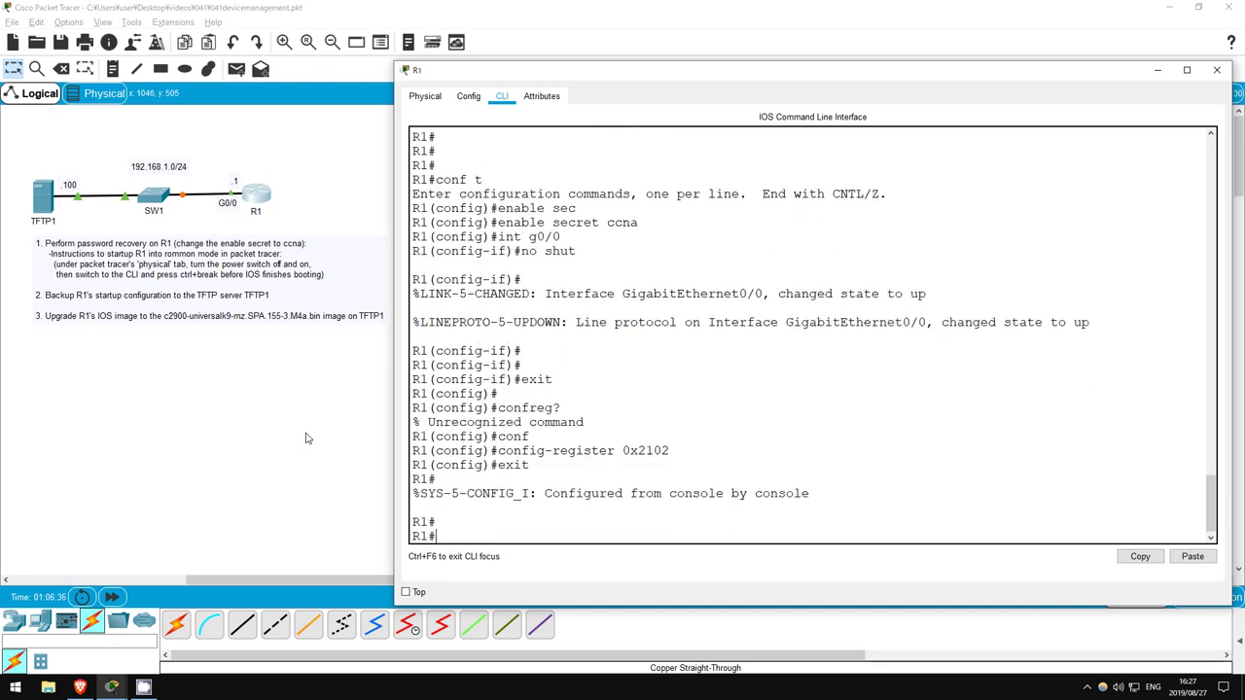
Save R1's configuration with 'wr' and ping TFTP1 at 192.168.1.100
type("wr")
key("Return")
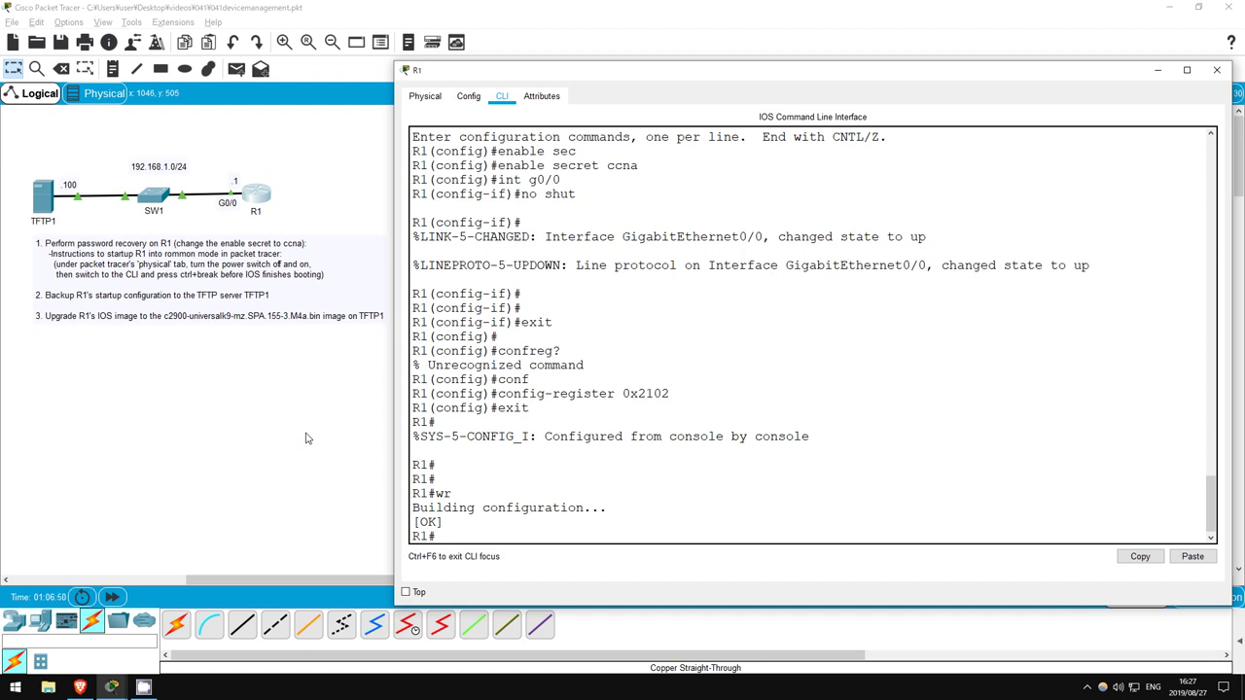
type("ping 192.16")
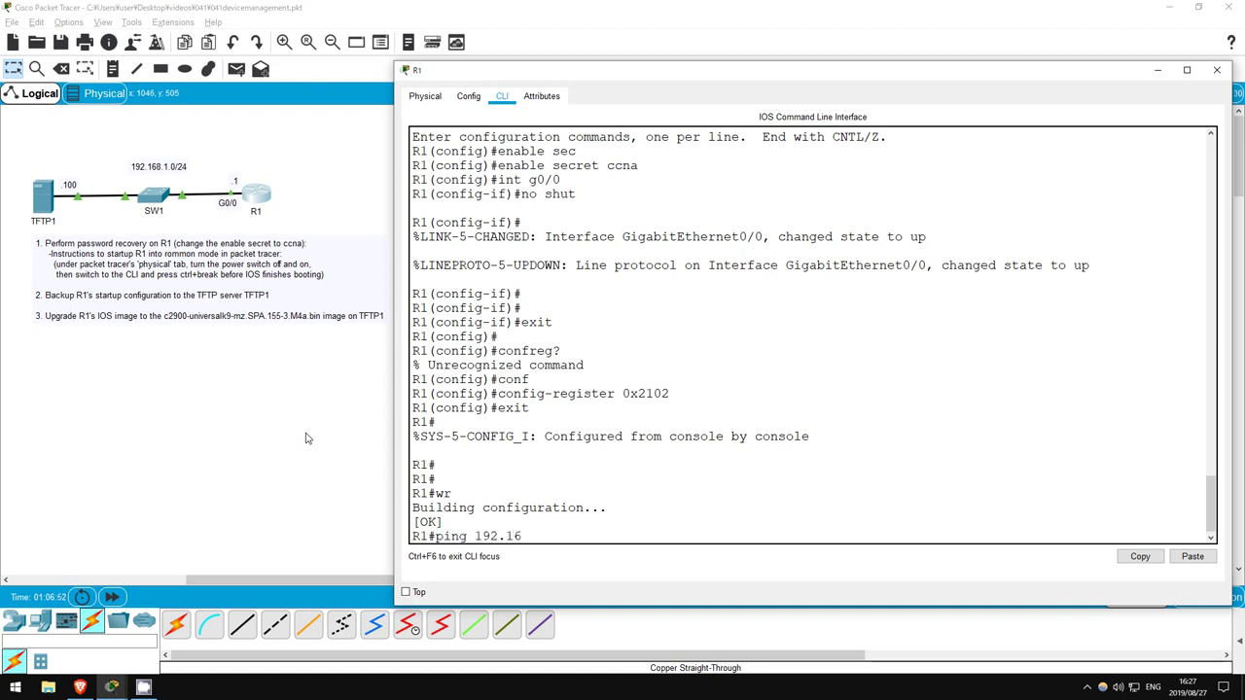
type("8.1.100")
key("Return")
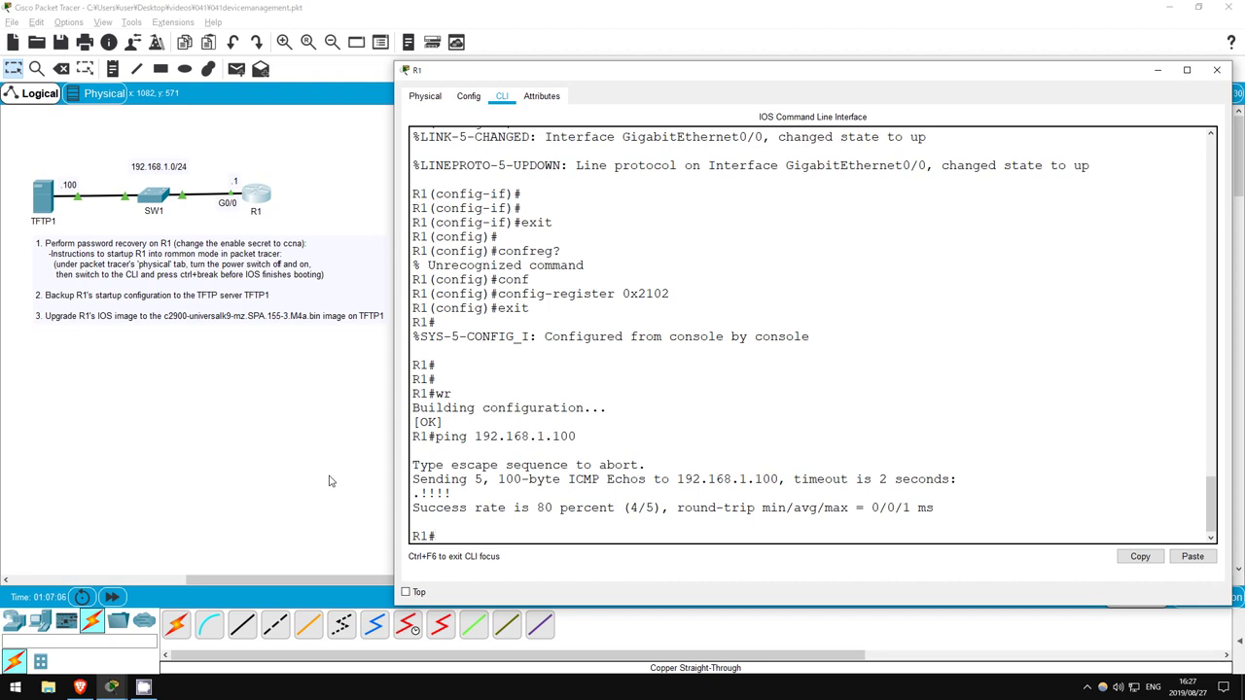
Copy startup-config to TFTP host 192.168.1.100 as R1-confg, then close R1 and open TFTP1
type("opy start")
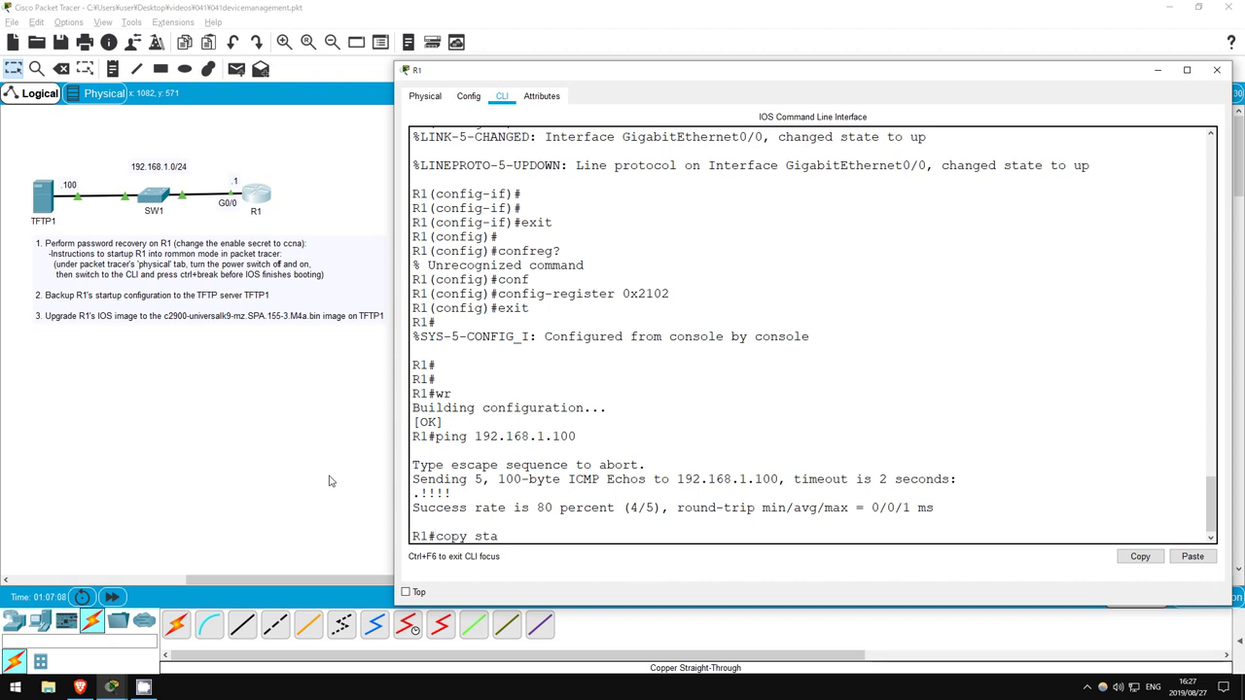
key("Tab")
type("tftp")
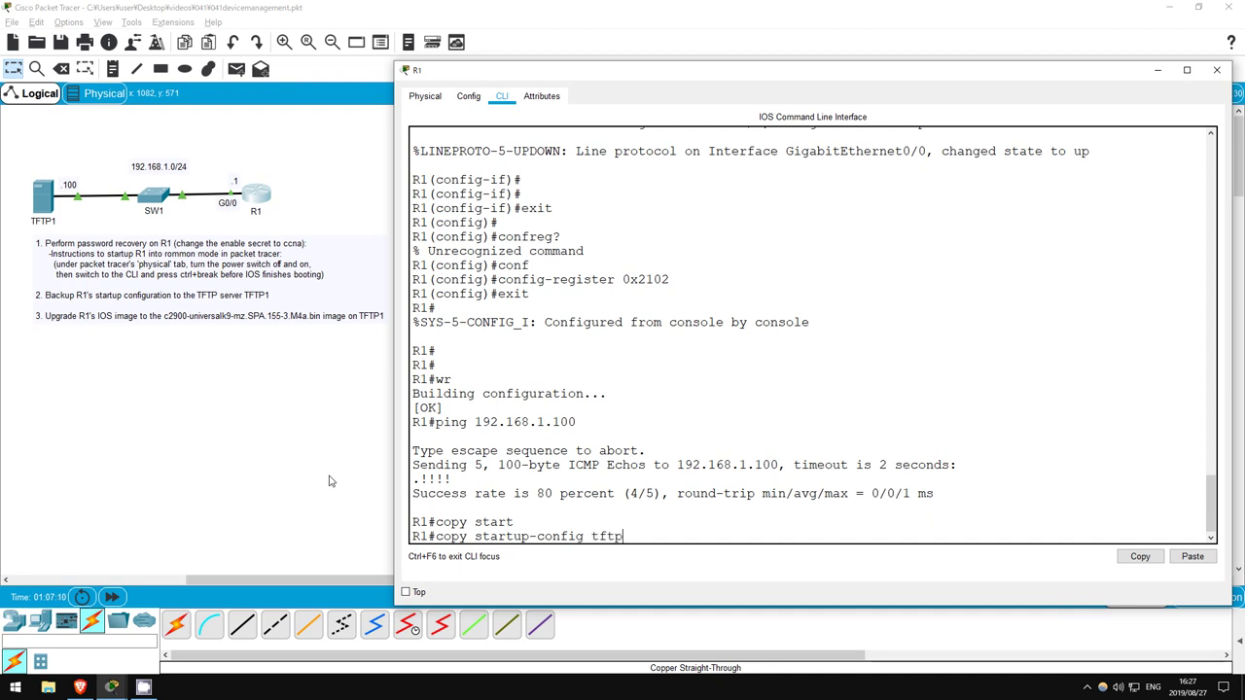
key("Return")
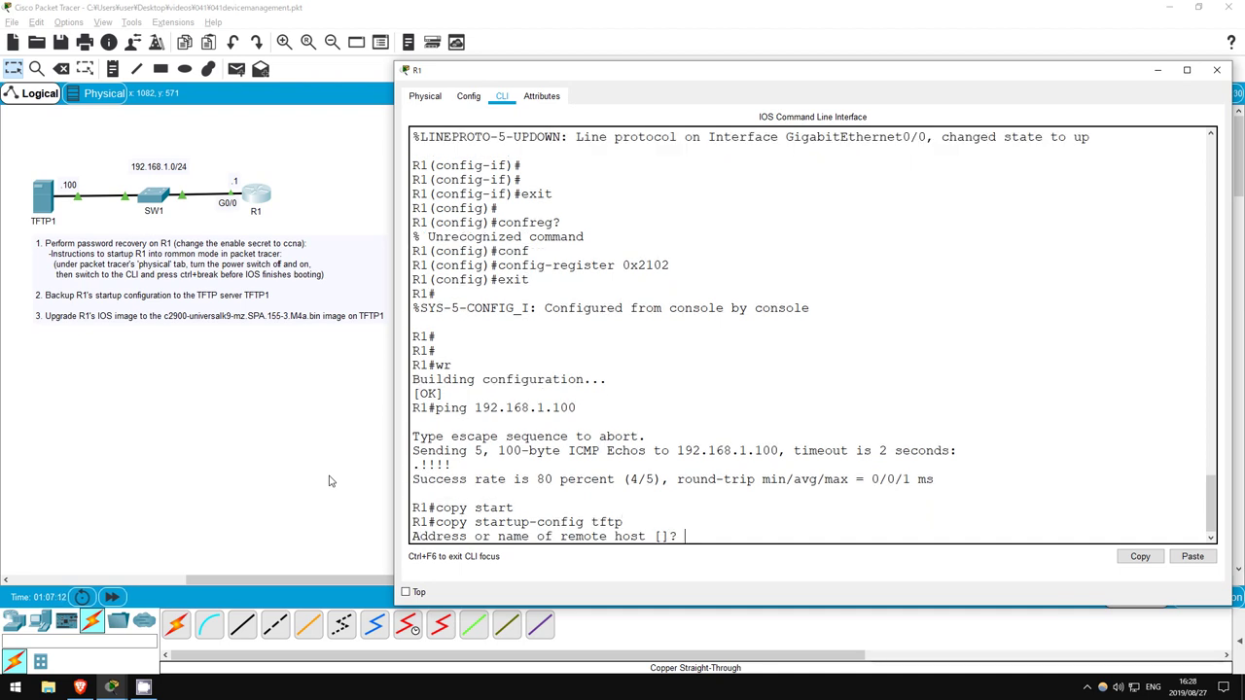
type("192.168.1.100")
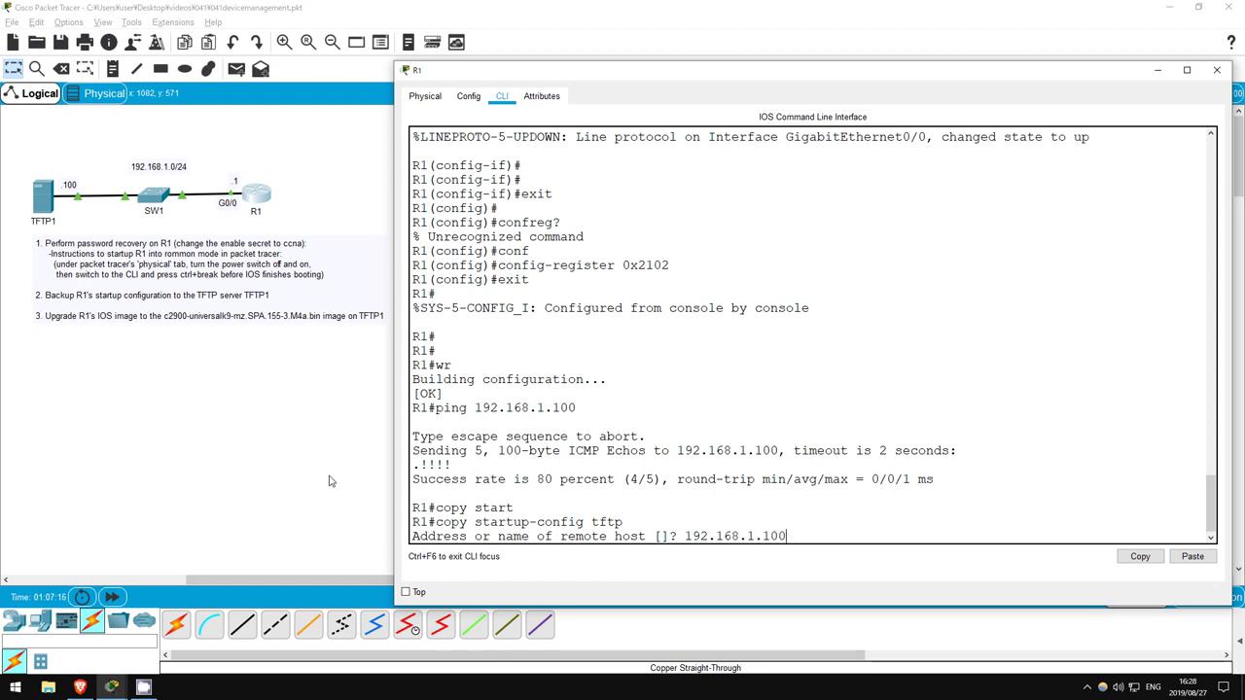
key("Return")
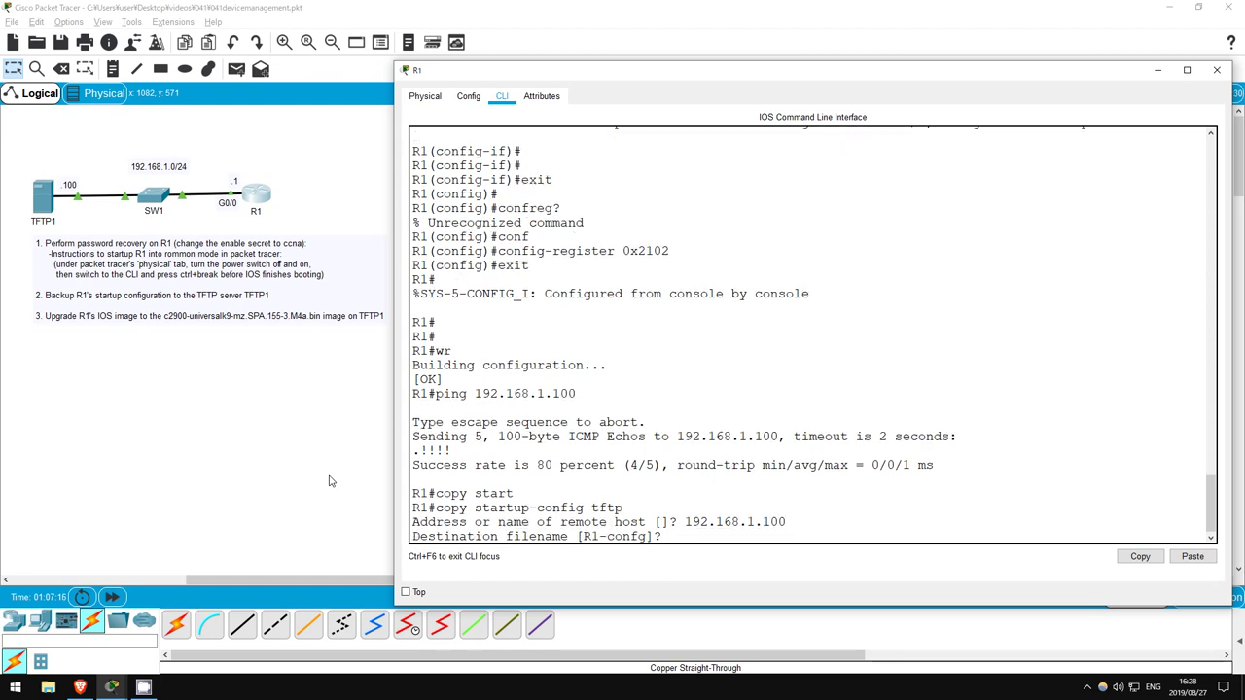
key("Return")
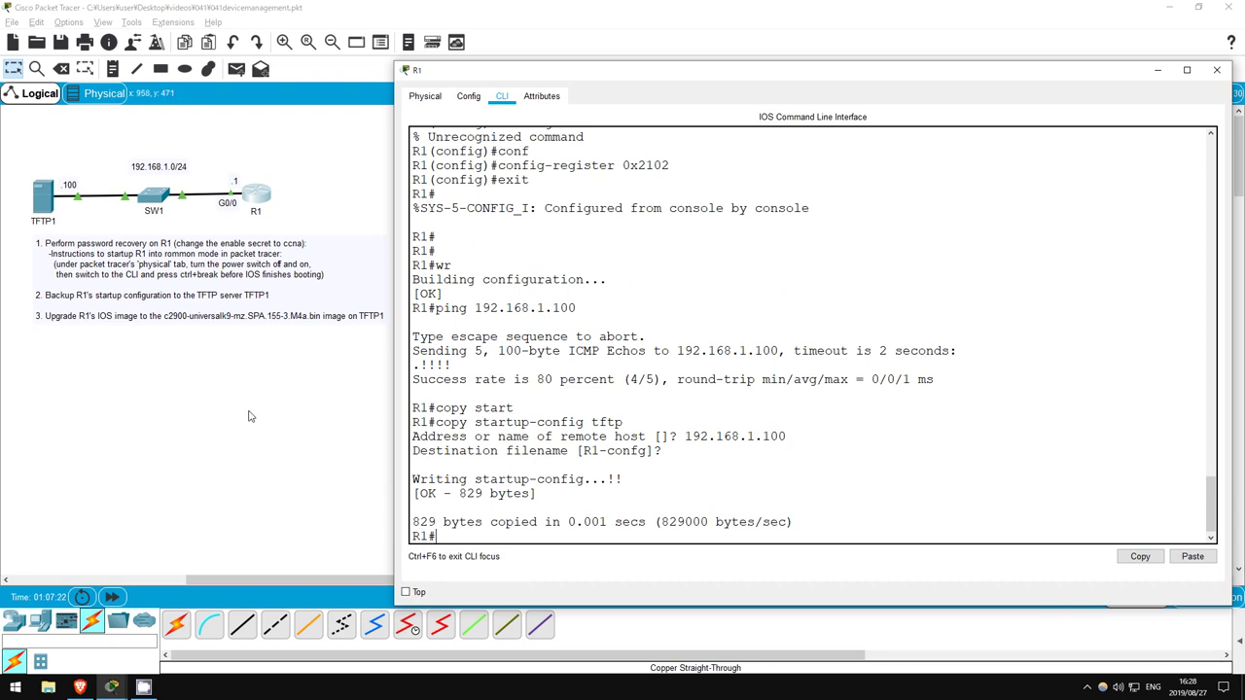
left_click(222, 424)
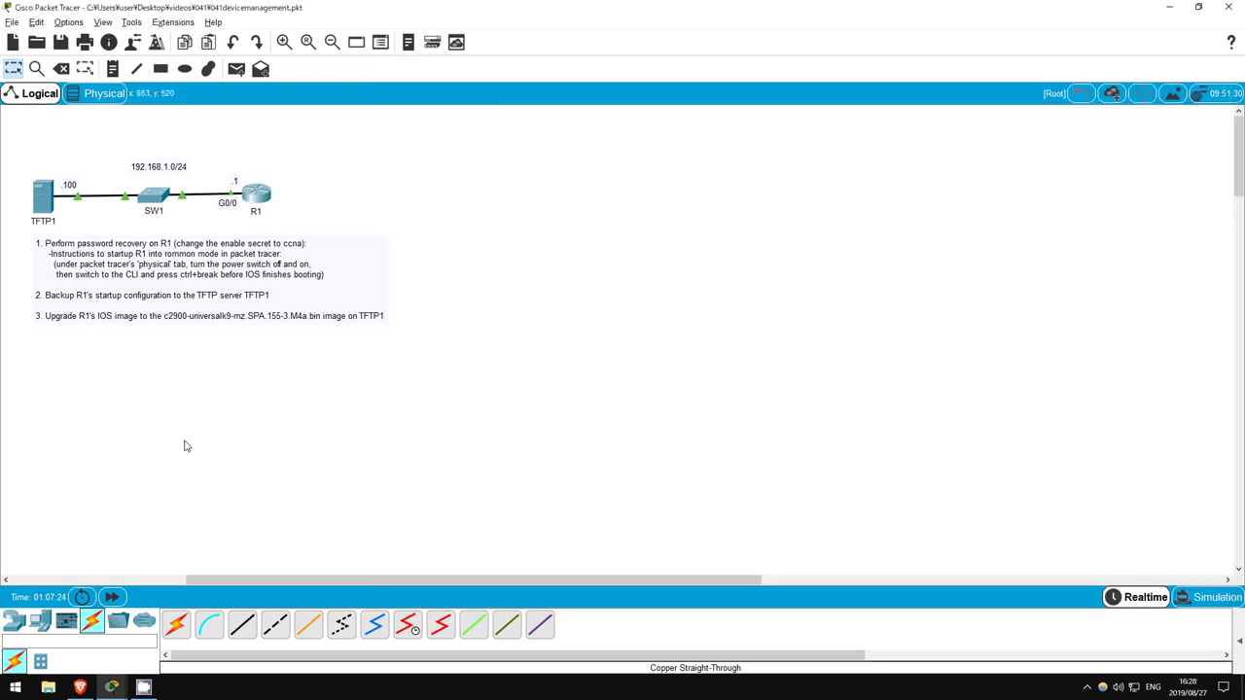
left_click(43, 197)
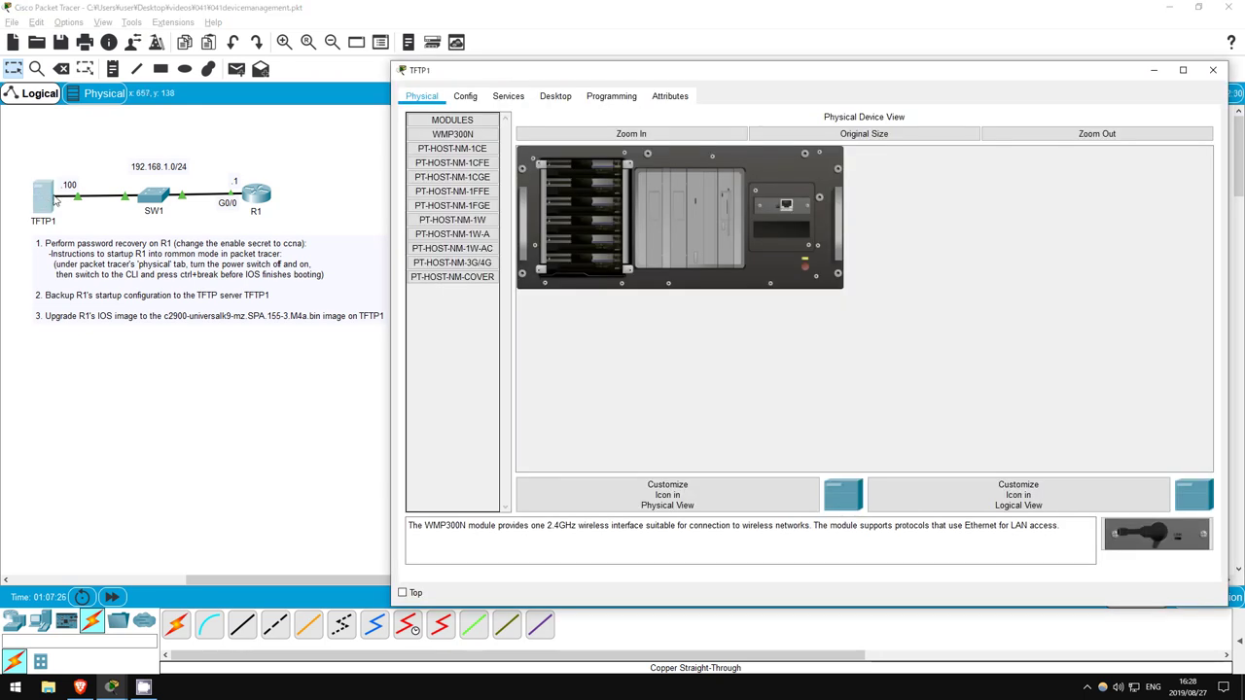
Find R1-confg in TFTP1's Services > TFTP file list, then close the window
left_click(508, 96)
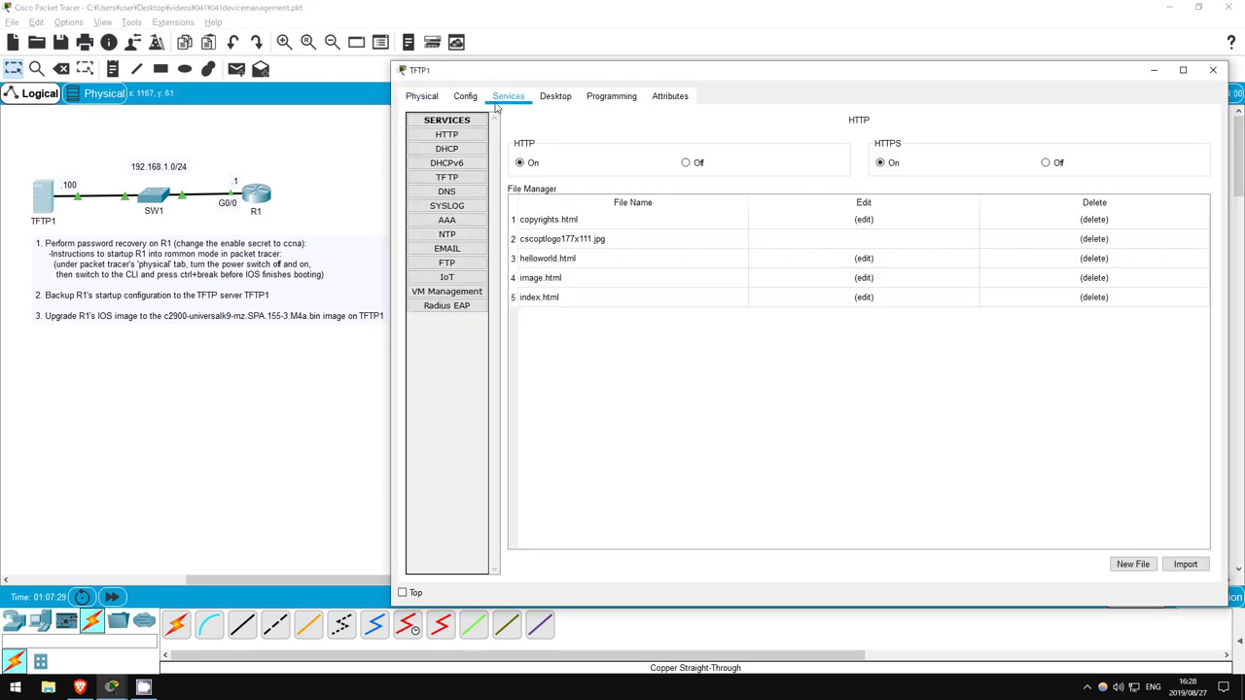
left_click(444, 179)
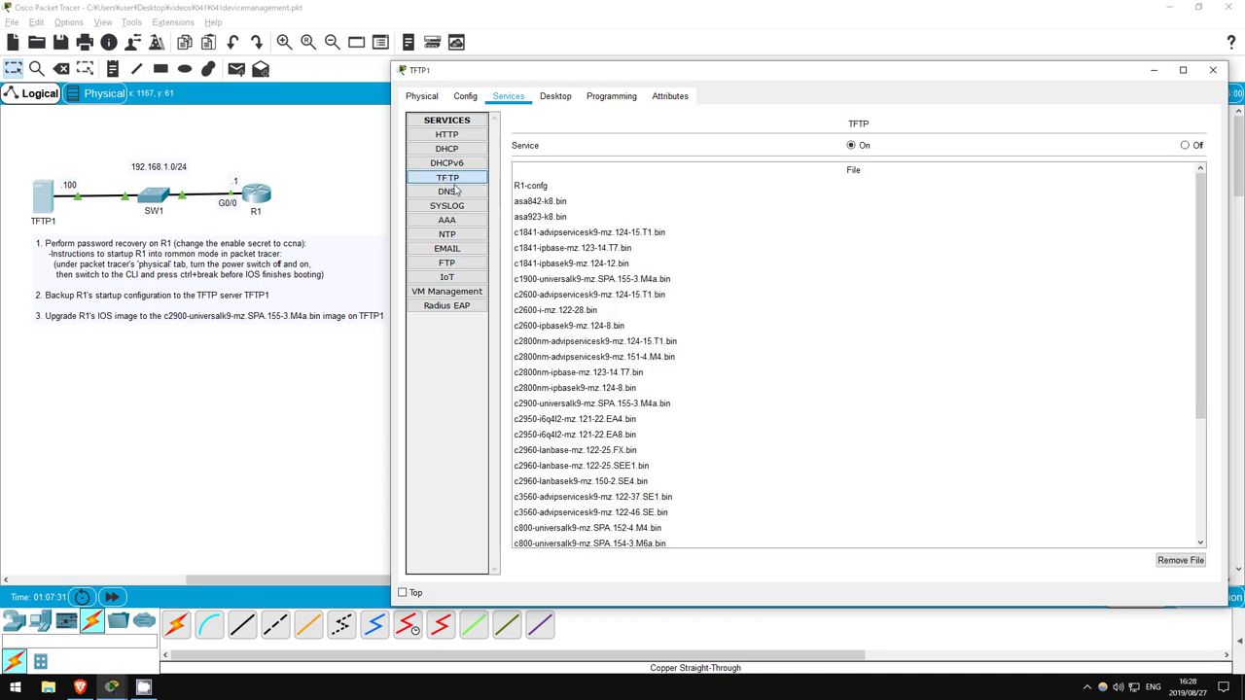
left_click(529, 187)
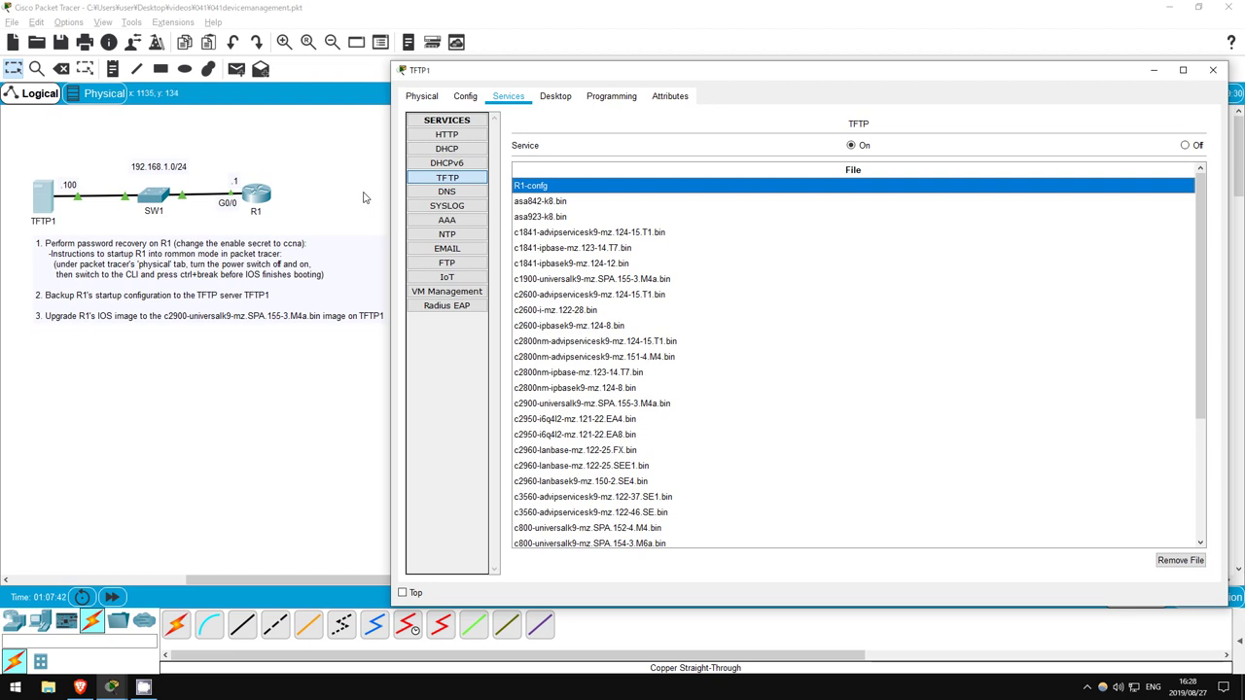
left_click(365, 198)
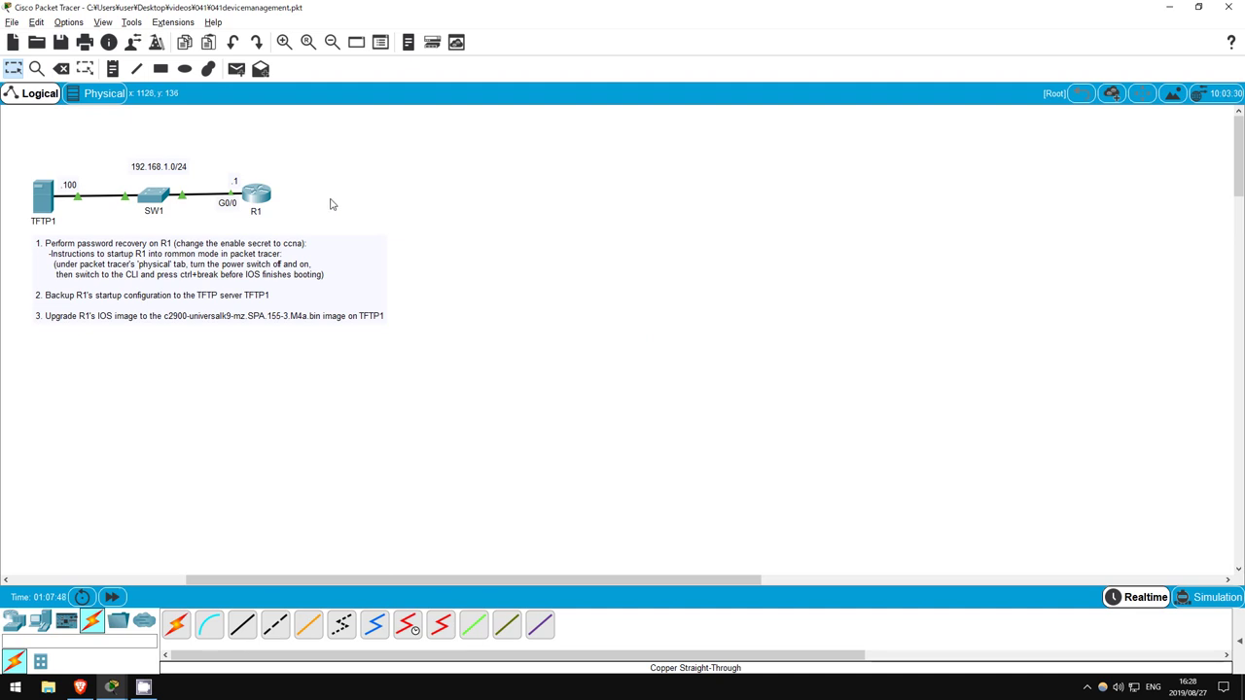
Run 'show version' on R1's command line
left_click(258, 195)
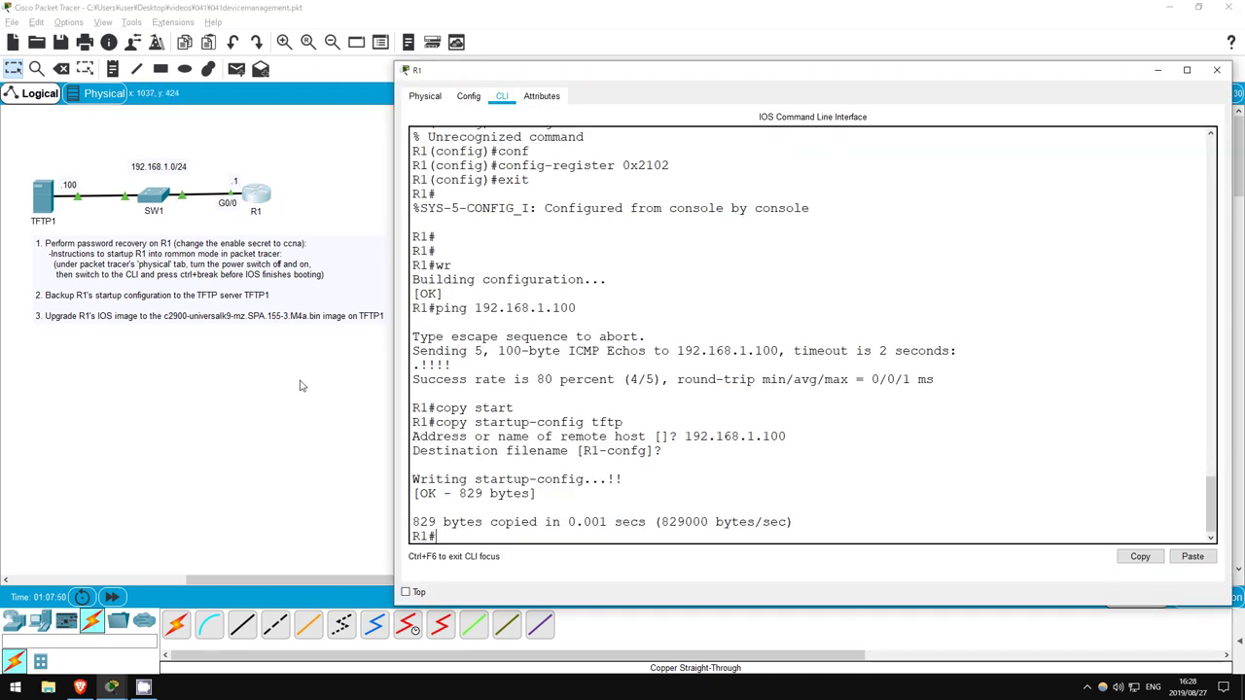
key("Return")
type("sh ver")
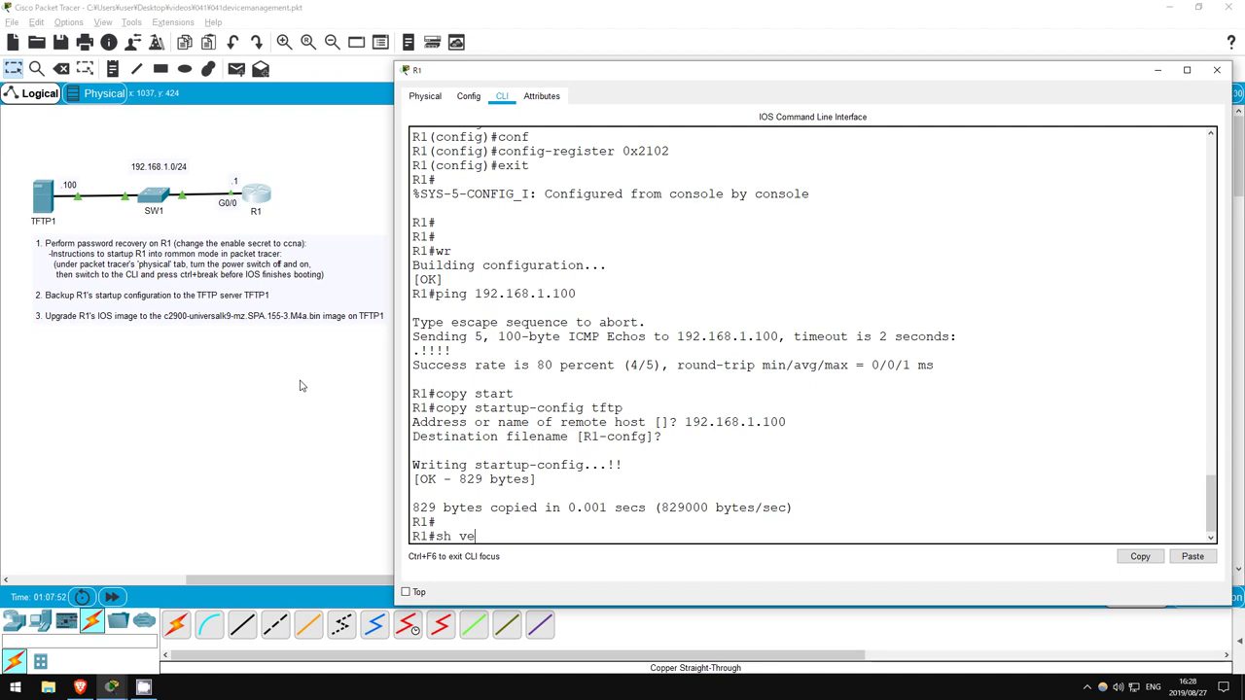
key("Tab")
key("Return")
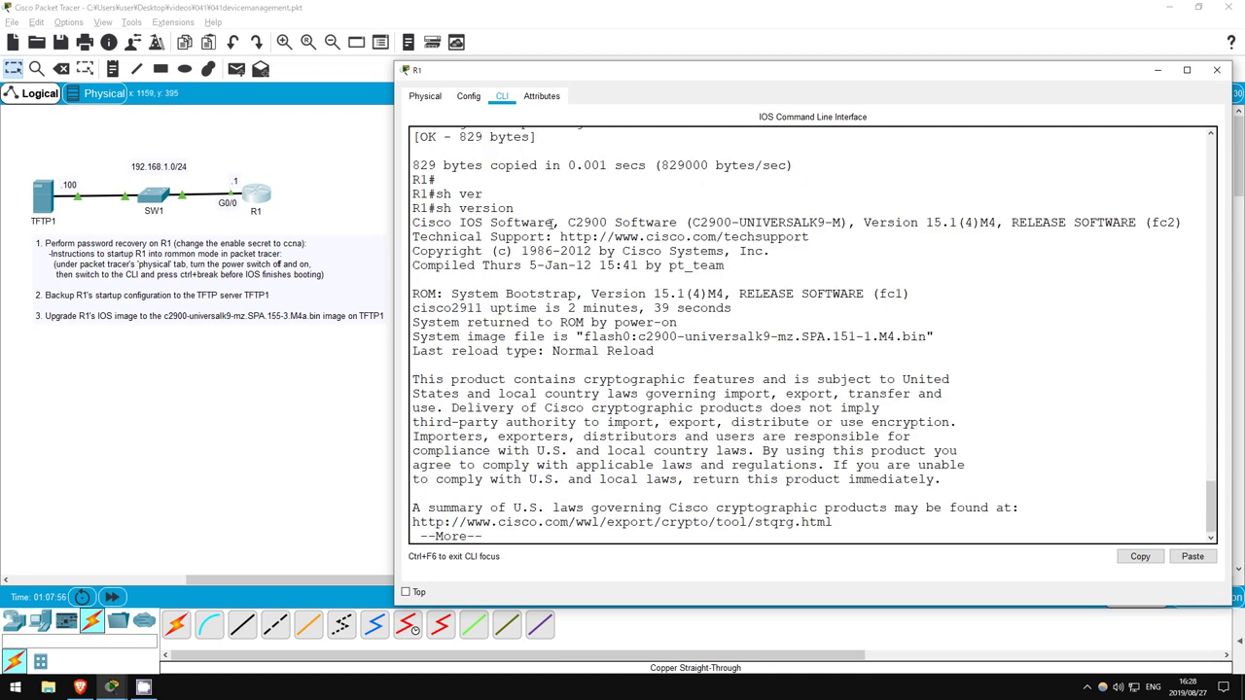
Highlight the IOS 15.1(4)M4 version and flash image lines, then page through the output
left_click_drag(567, 223, 1003, 223)
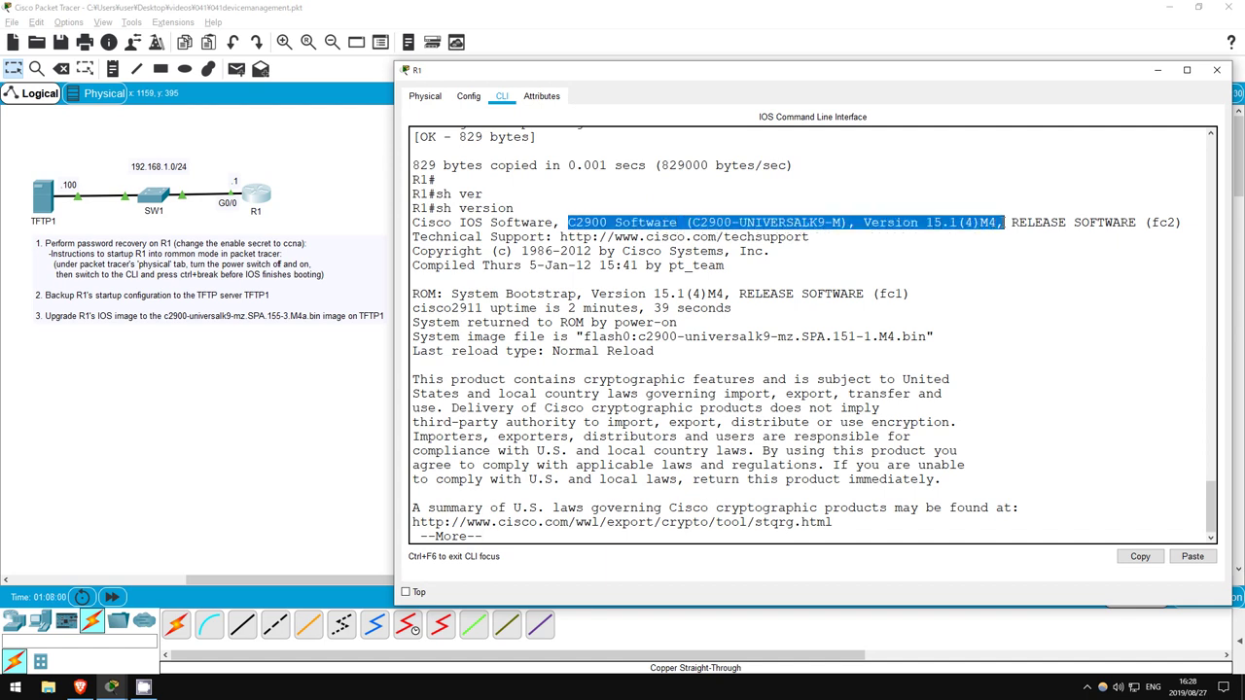
left_click(867, 273)
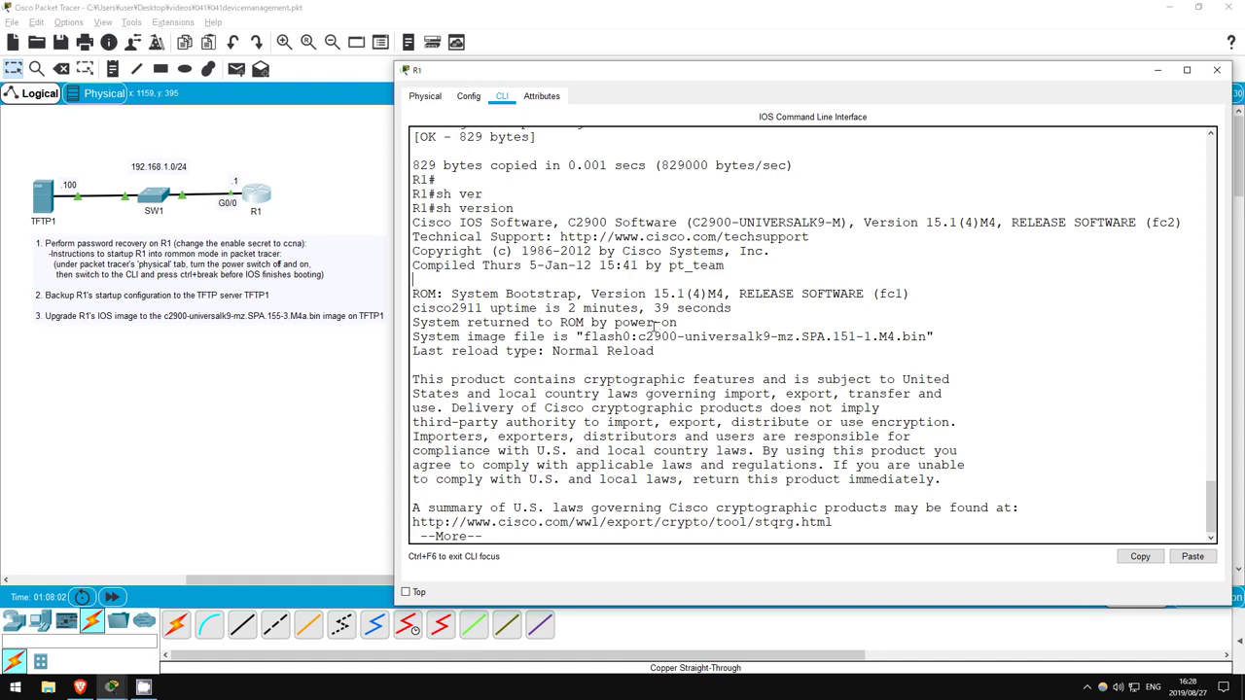
left_click_drag(584, 336, 931, 336)
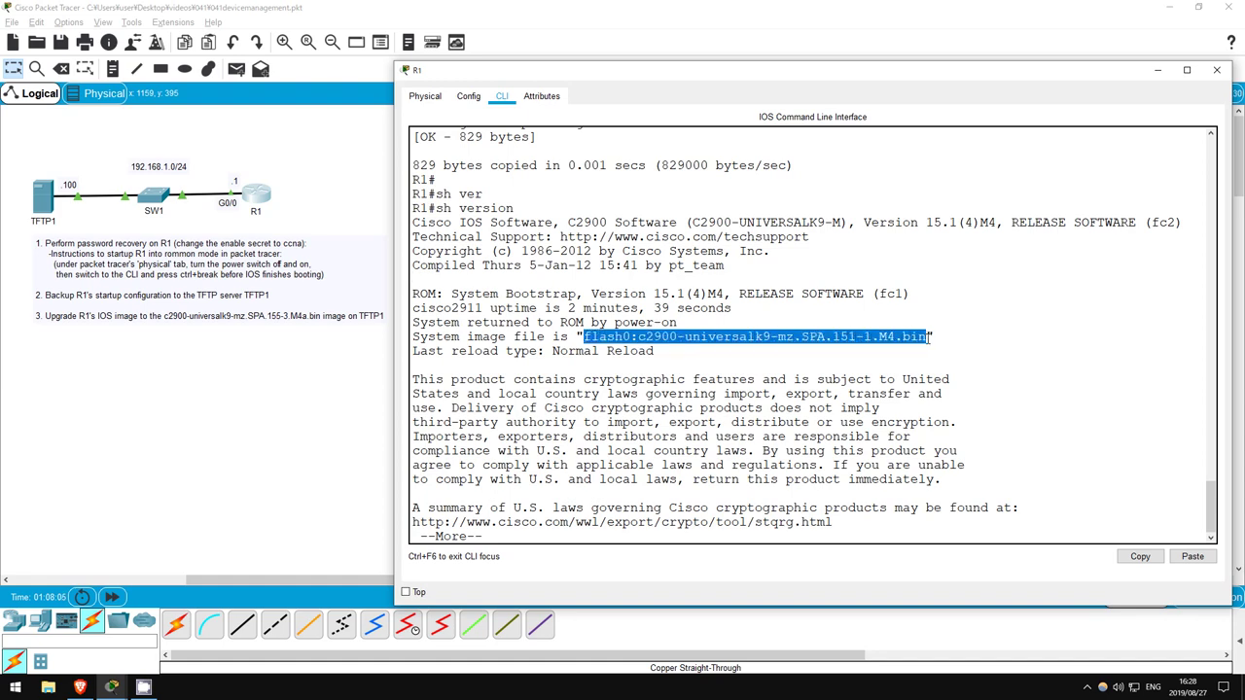
left_click(569, 540)
key("space")
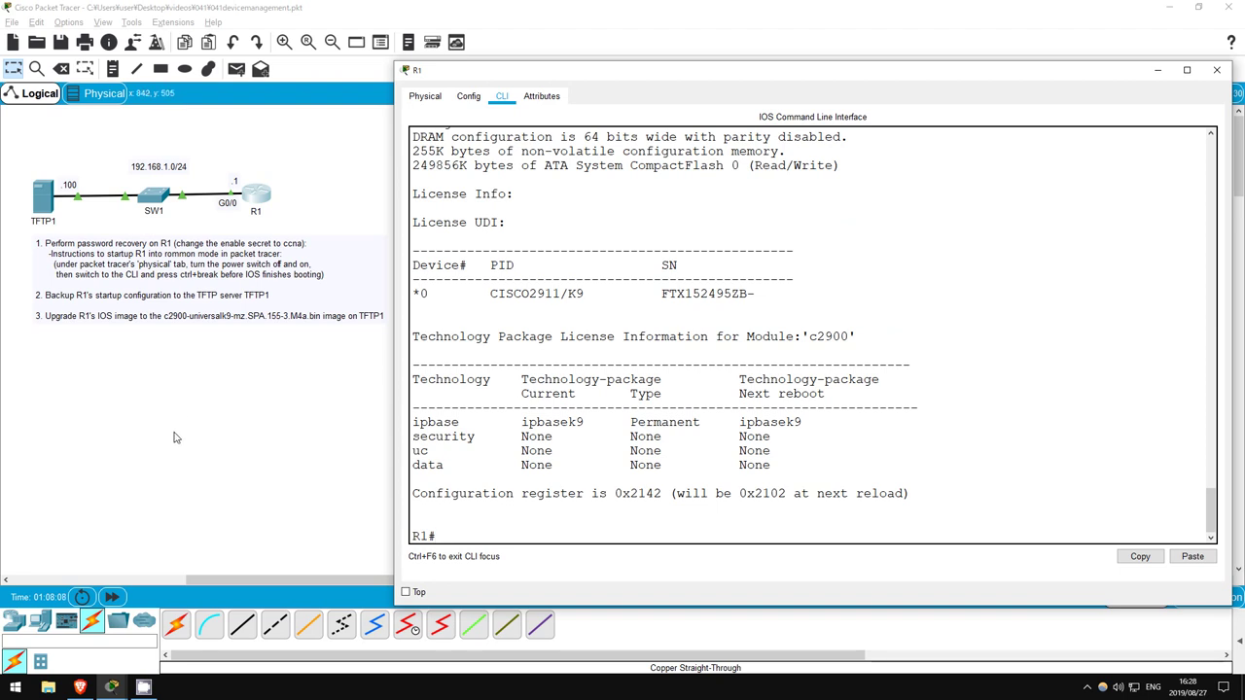
Confirm TFTP1 holds c2900-universalk9-mz.SPA.155-3.M4a.bin, then close its window
left_click(174, 438)
left_click(40, 195)
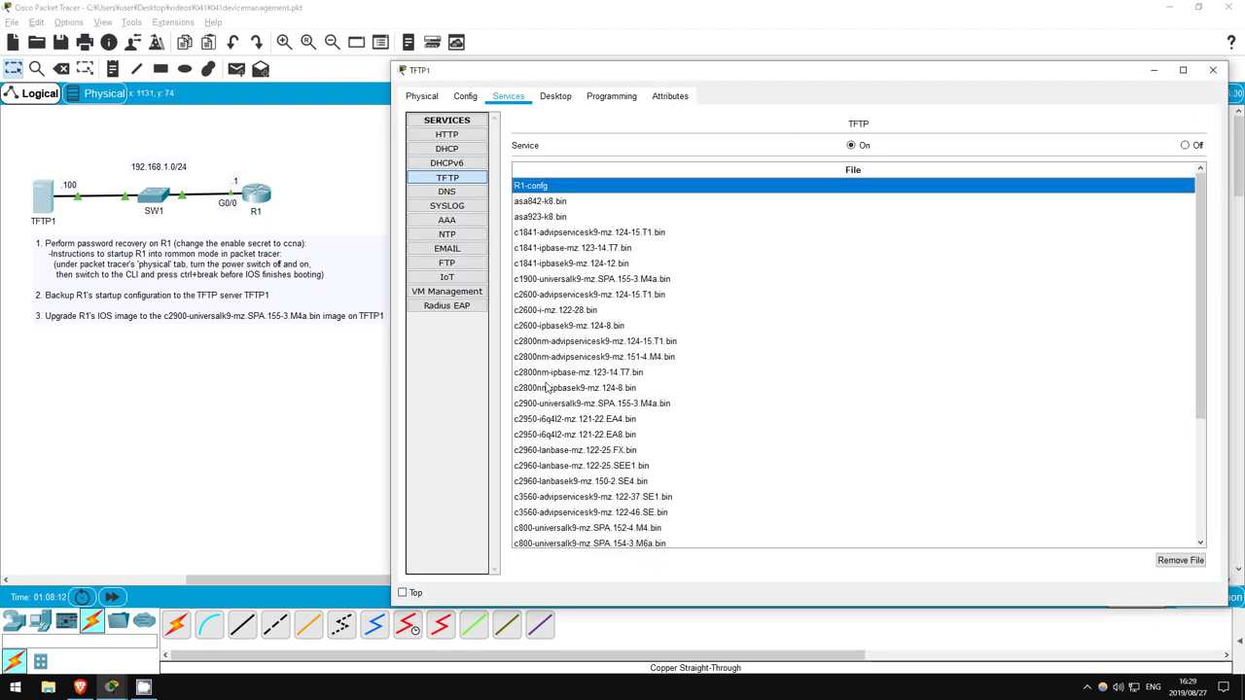
left_click(537, 402)
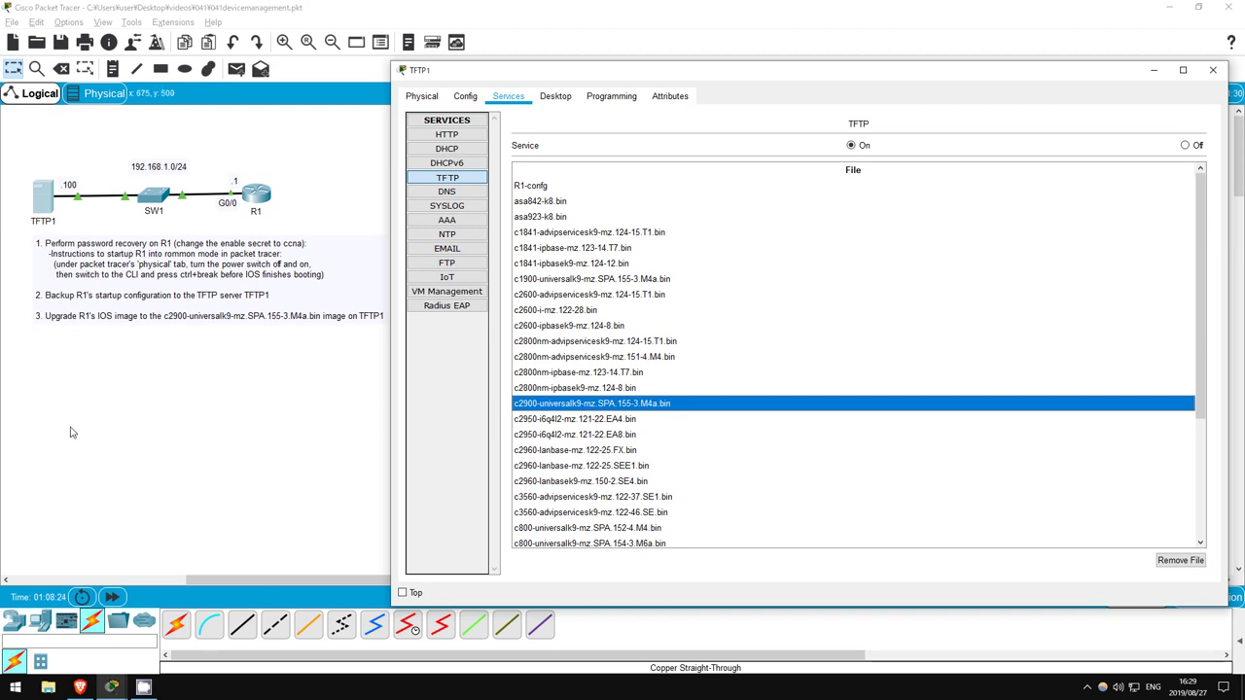
left_click(191, 387)
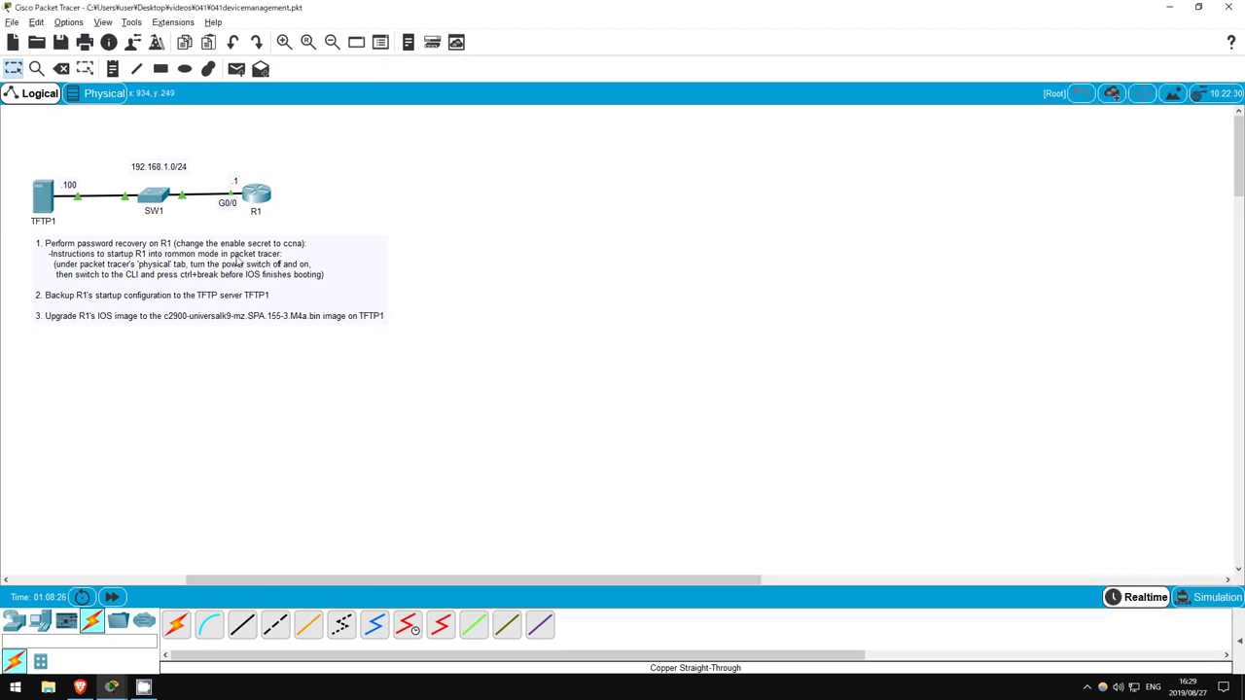
From R1's CLI, copy c2900-universalk9-mz.SPA.155-3.M4a.bin from TFTP server 192.168.1.100 into flash
left_click(259, 197)
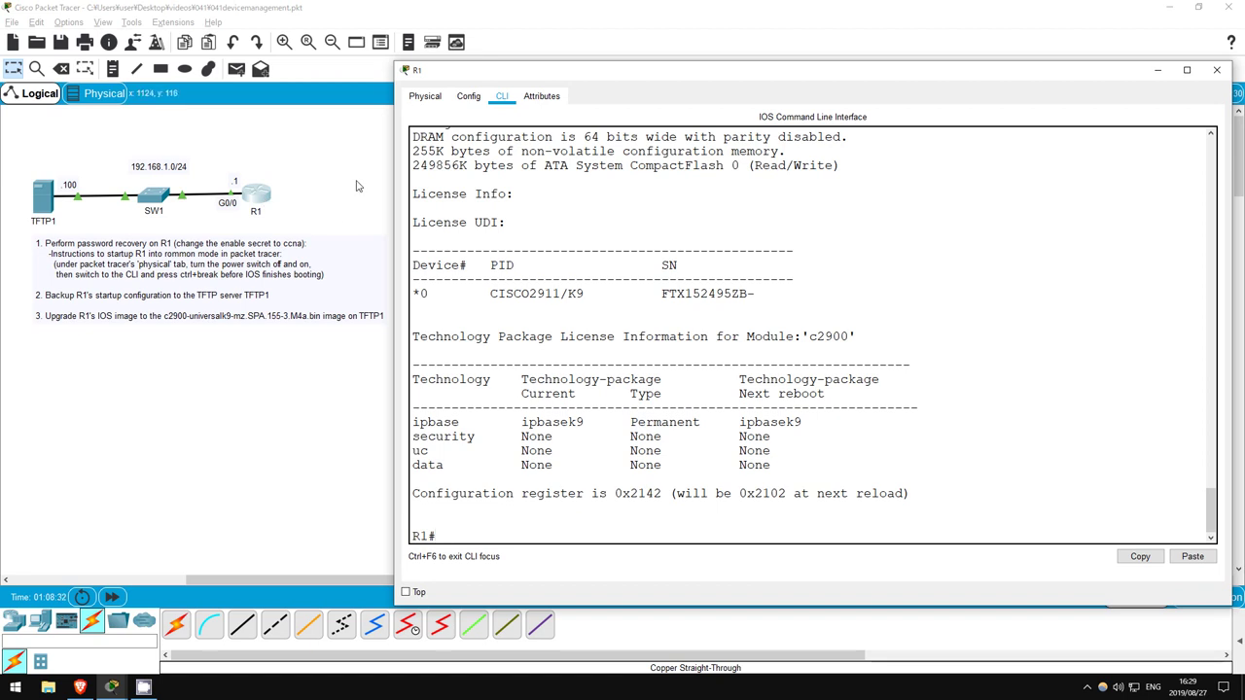
type("copy tftp flash")
key("Return")
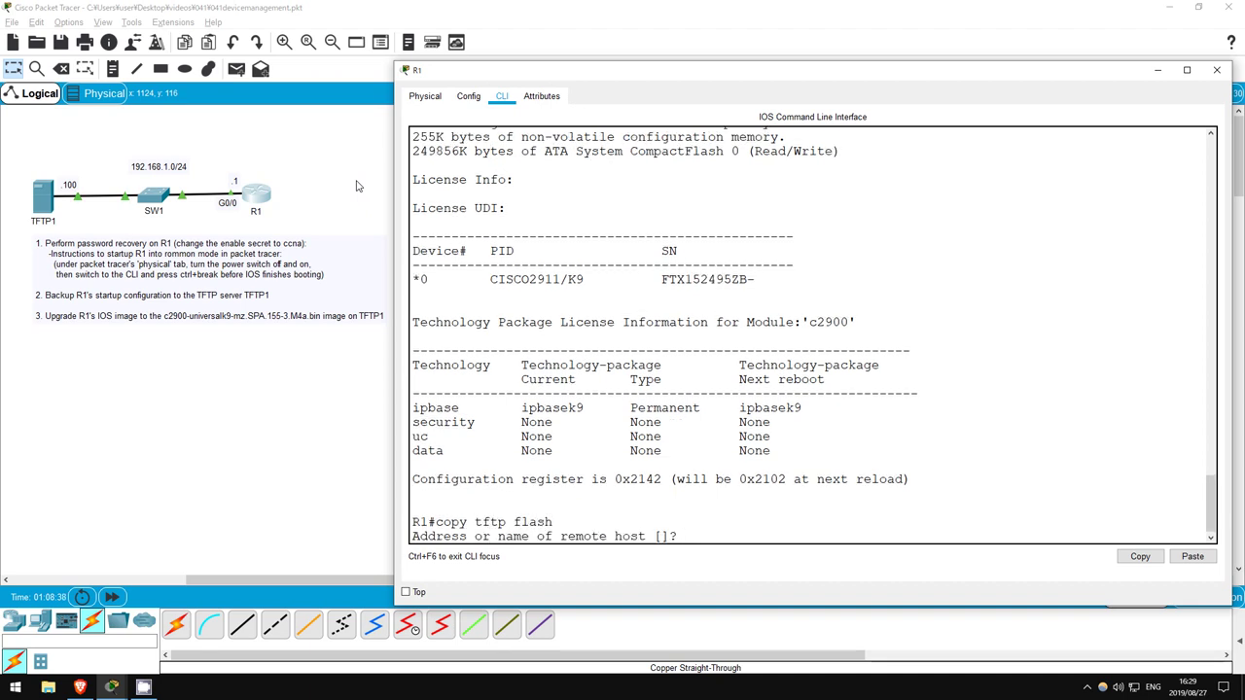
type("192.168.1.100")
key("Return")
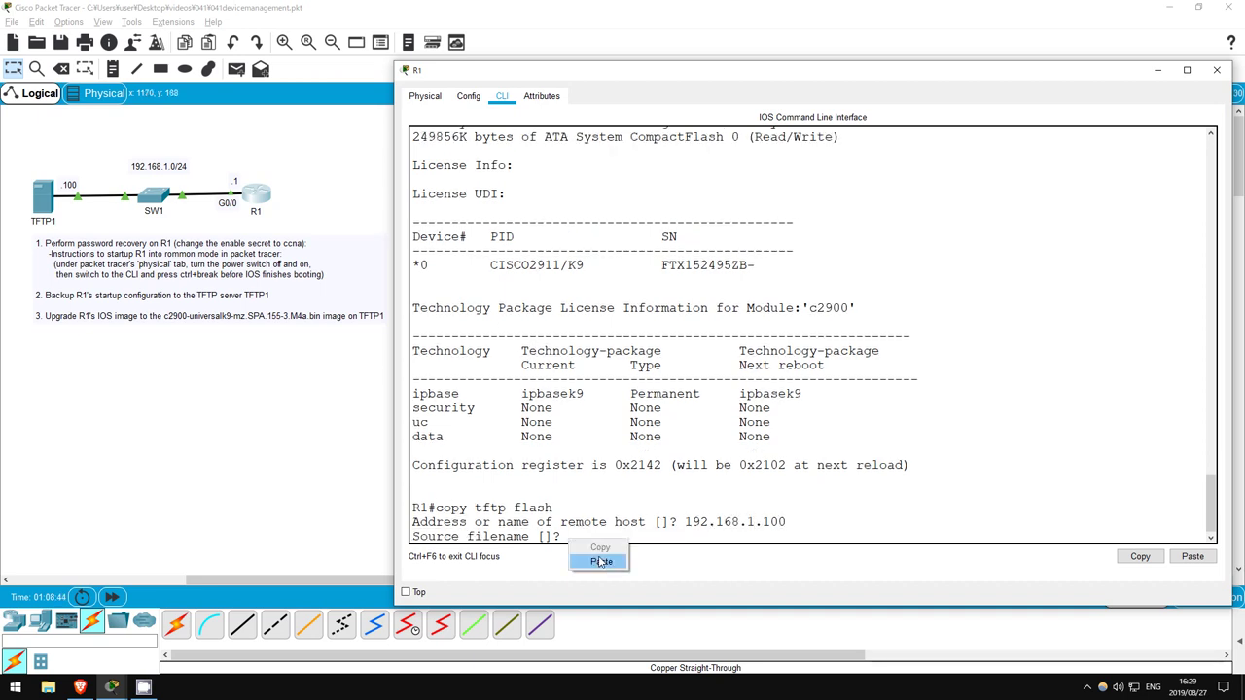
left_click(597, 560)
key("Return")
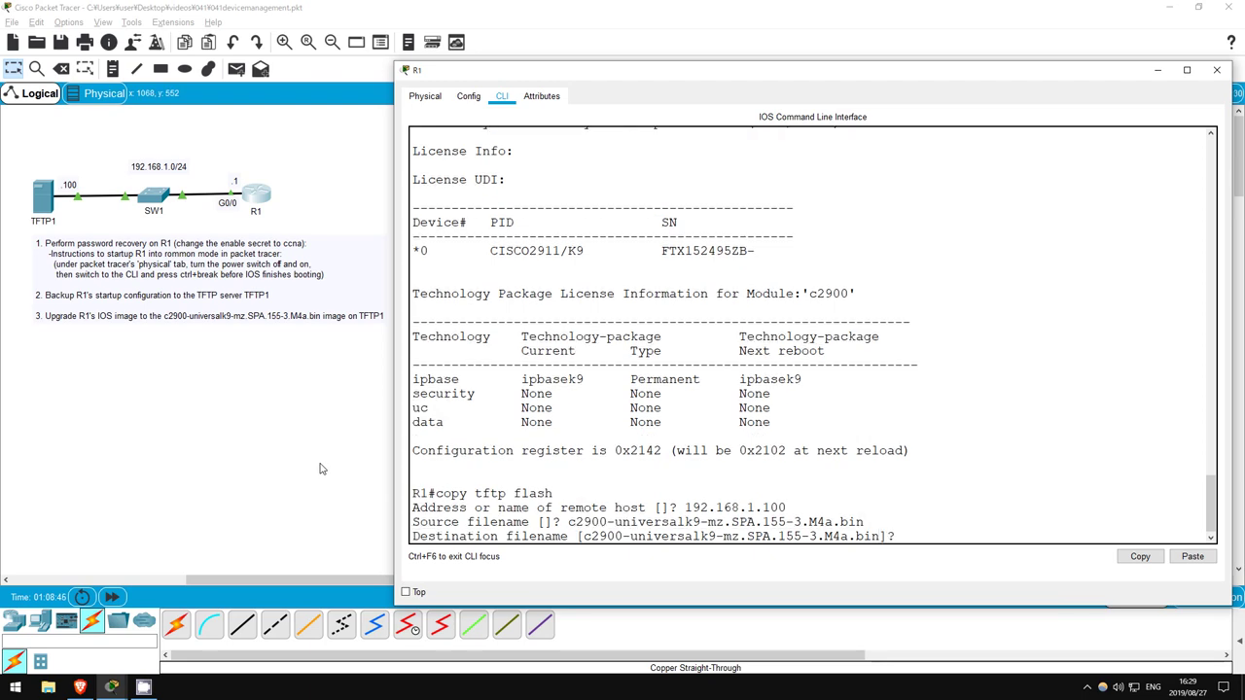
key("Return")
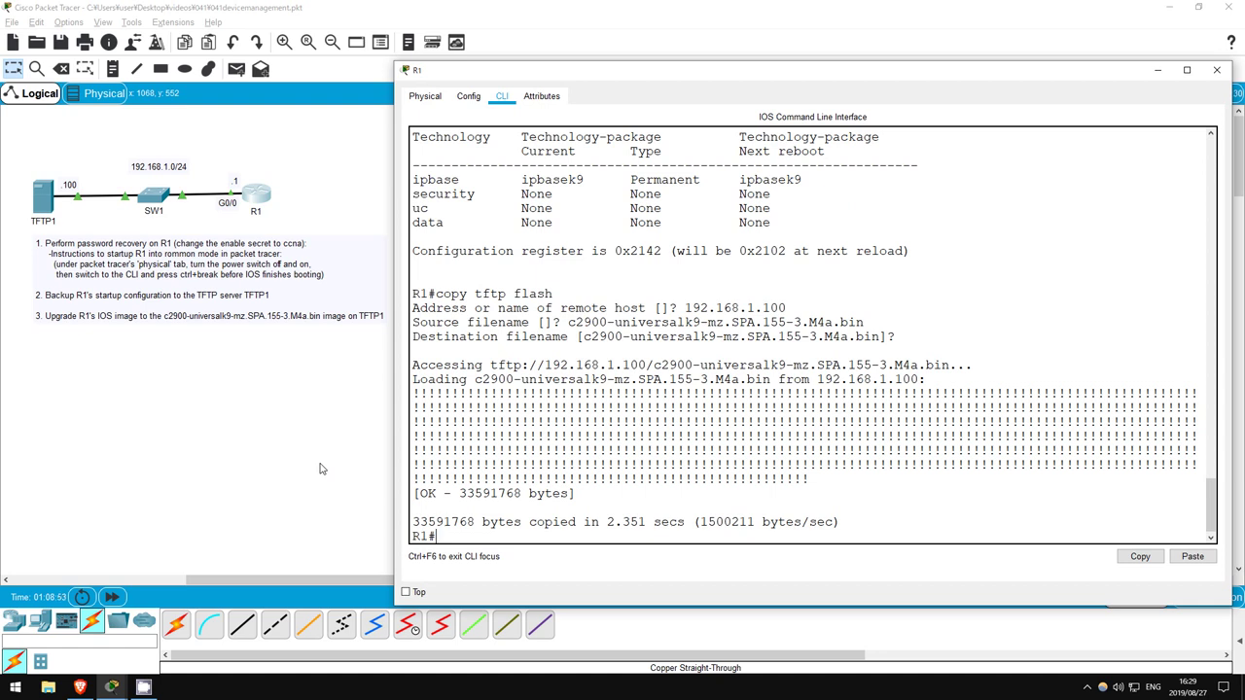
List R1's flash and copy the old c2900-universalk9-mz.SPA.151-4.M4.bin filename
type("sh flash")
key("Return")
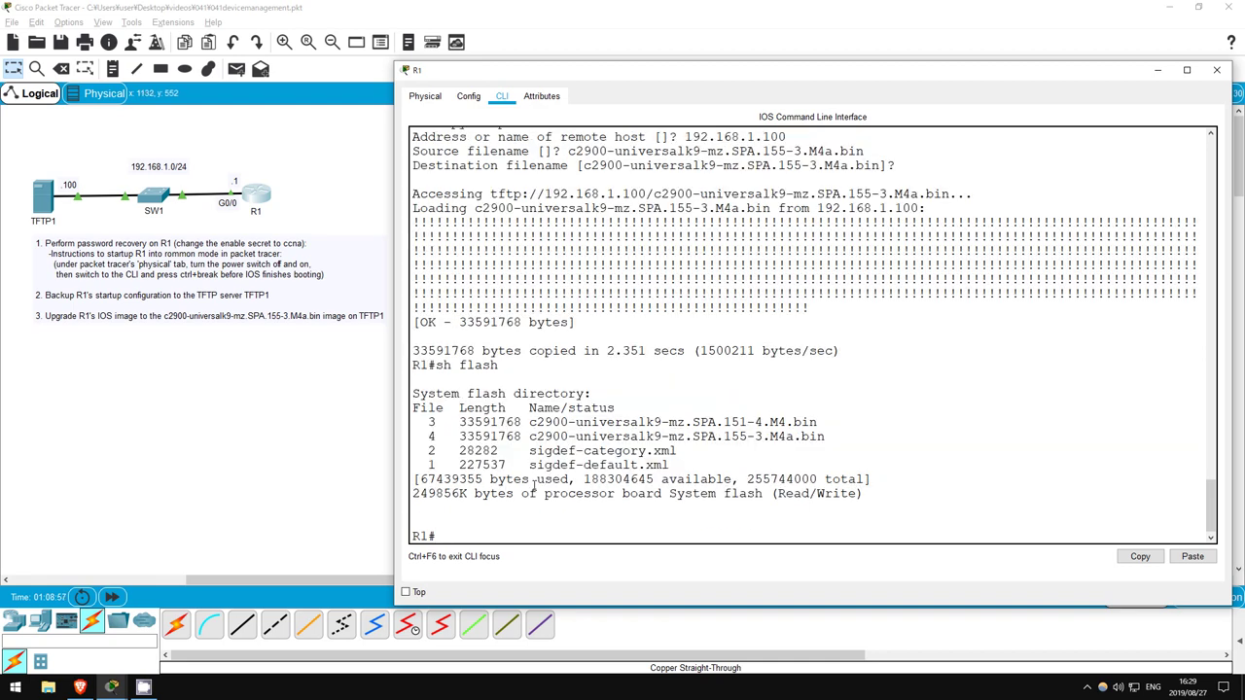
left_click_drag(532, 422, 678, 451)
left_click(678, 450)
left_click_drag(531, 422, 822, 422)
left_click(777, 422)
right_click(778, 422)
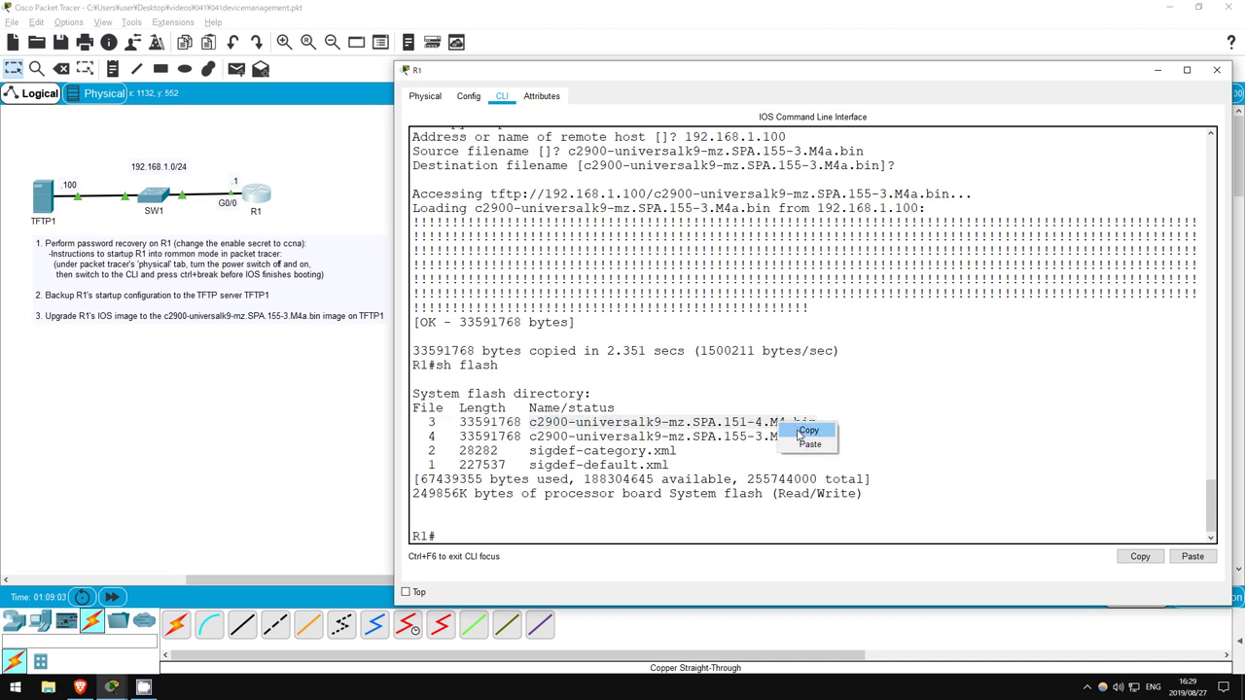
left_click(800, 437)
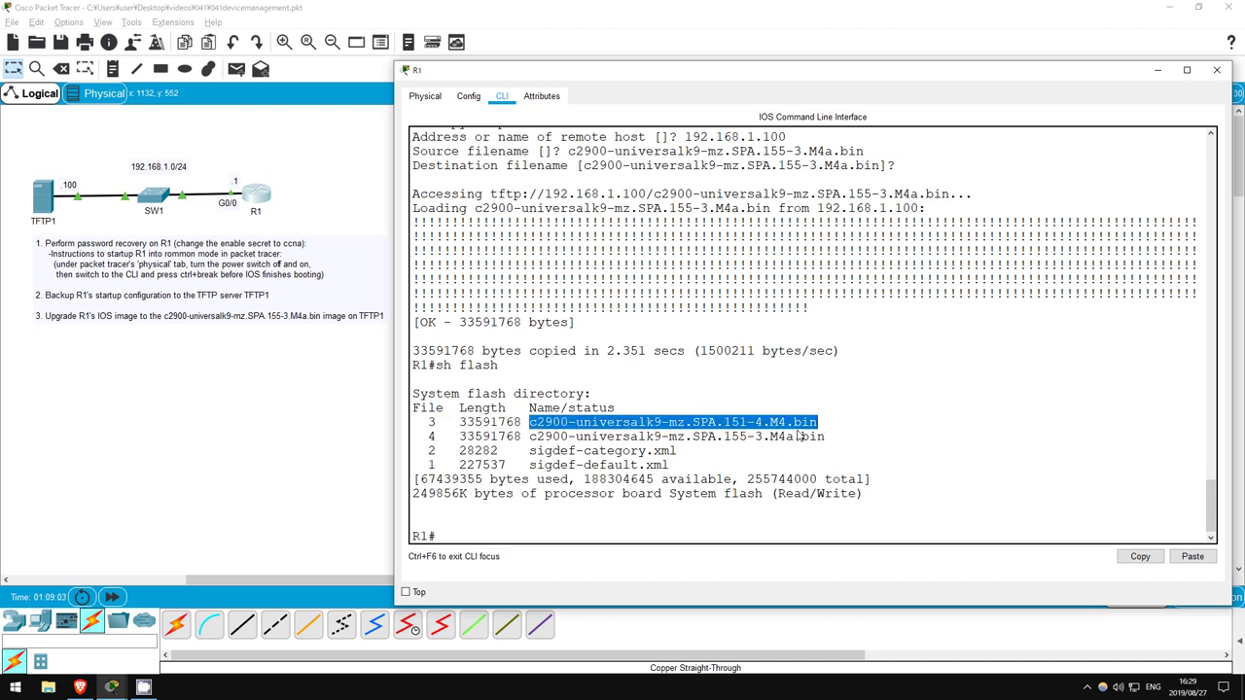
left_click(586, 537)
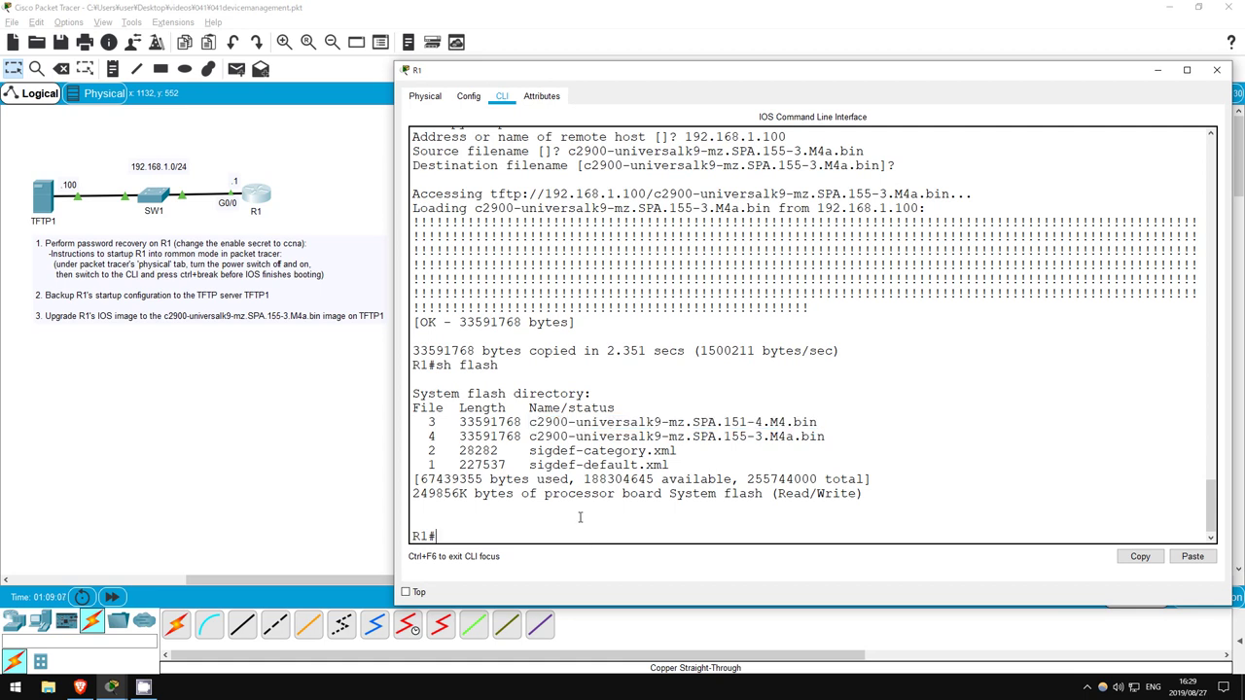
Delete flash:c2900-universalk9-mz.SPA.151-4.M4.bin, confirming the prompts, and list flash again to verify
type("delete flash:")
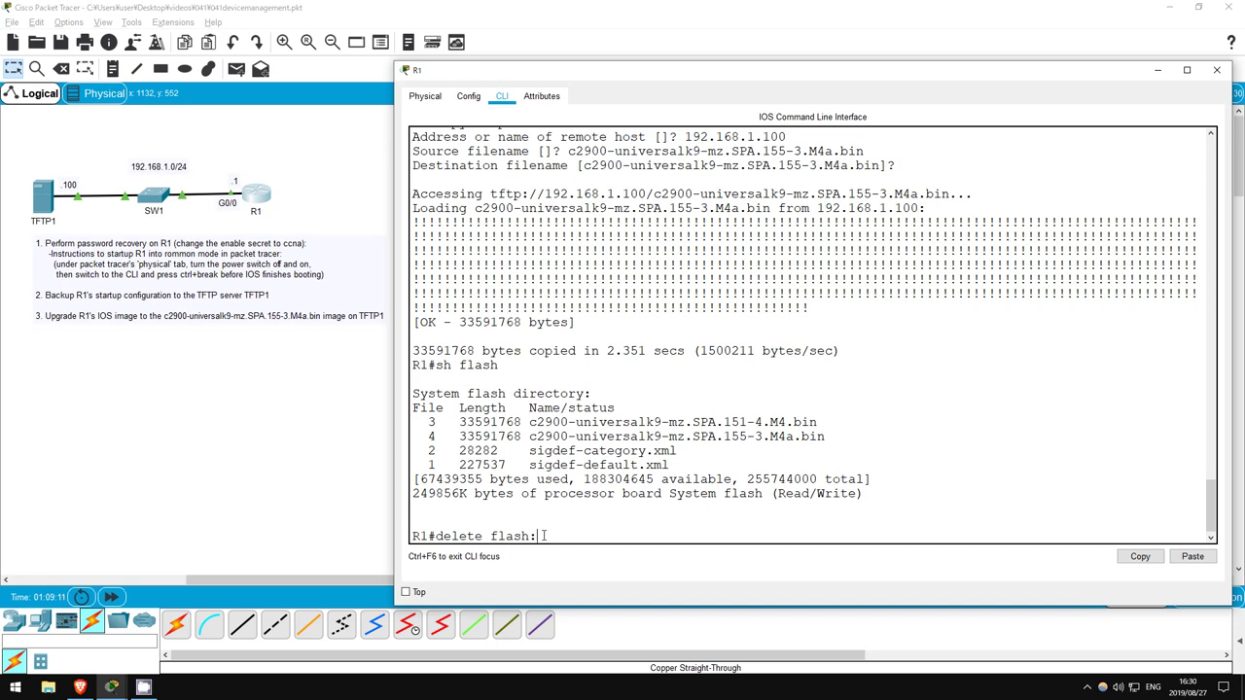
right_click(541, 536)
left_click(570, 556)
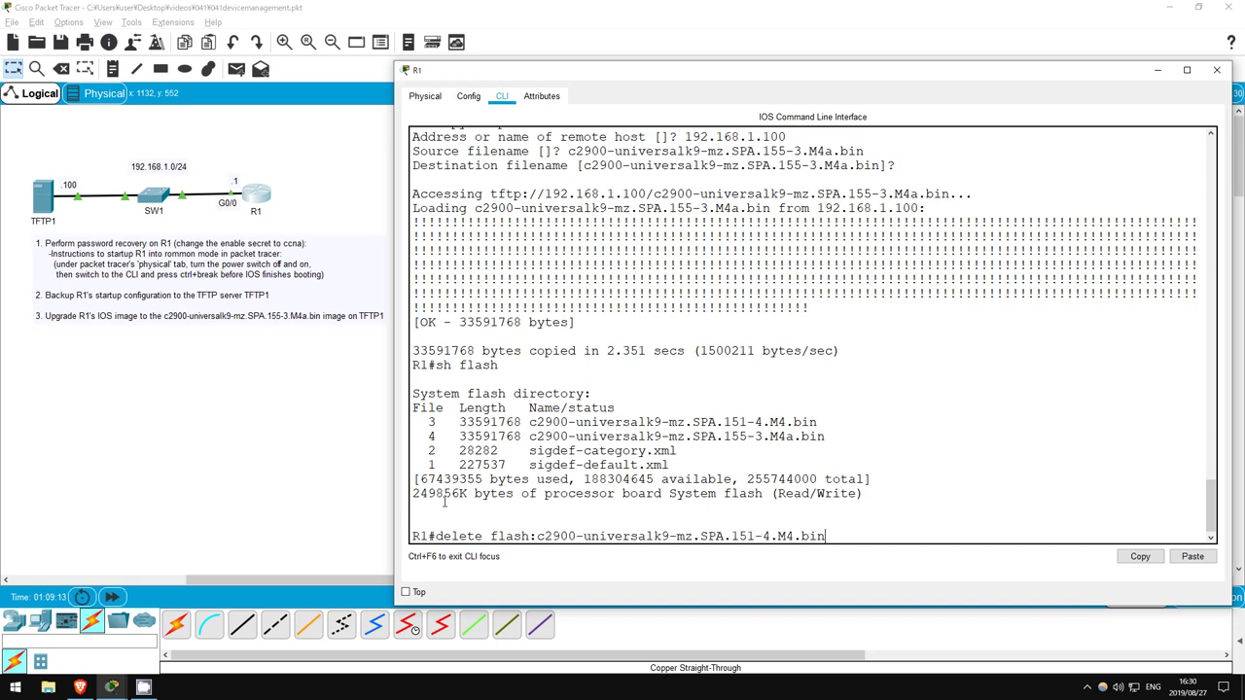
key("Return")
key("Return")
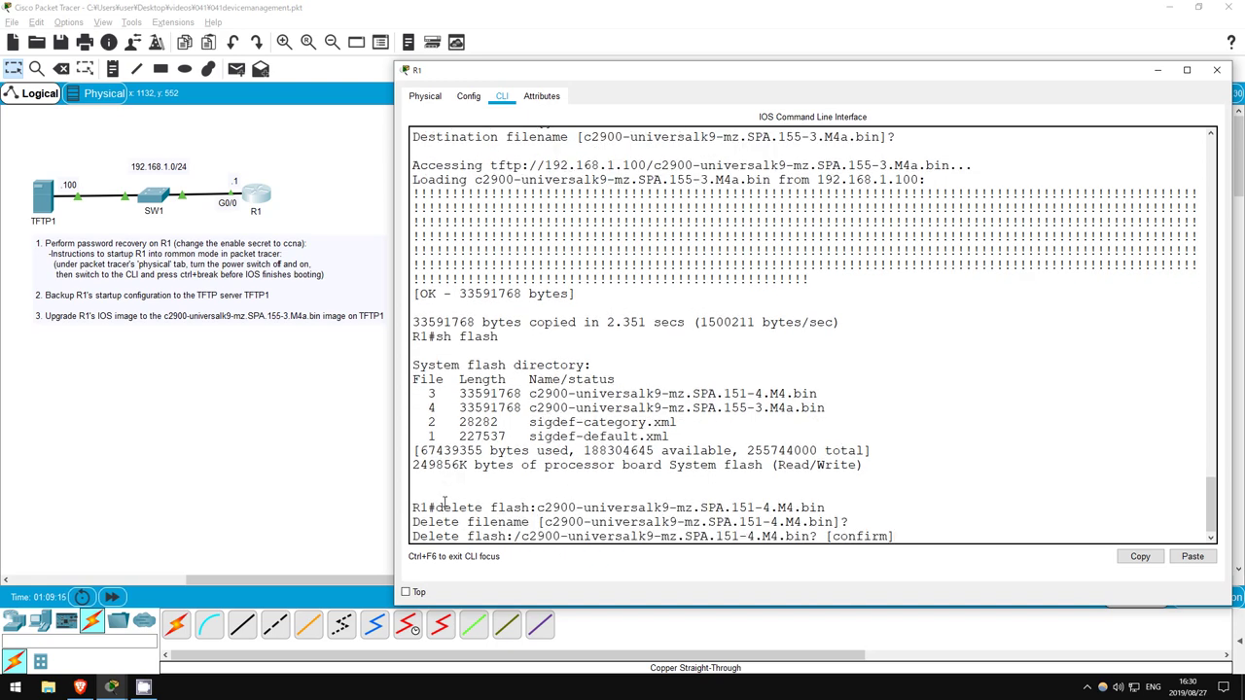
key("Return")
type("sh flash")
key("Return")
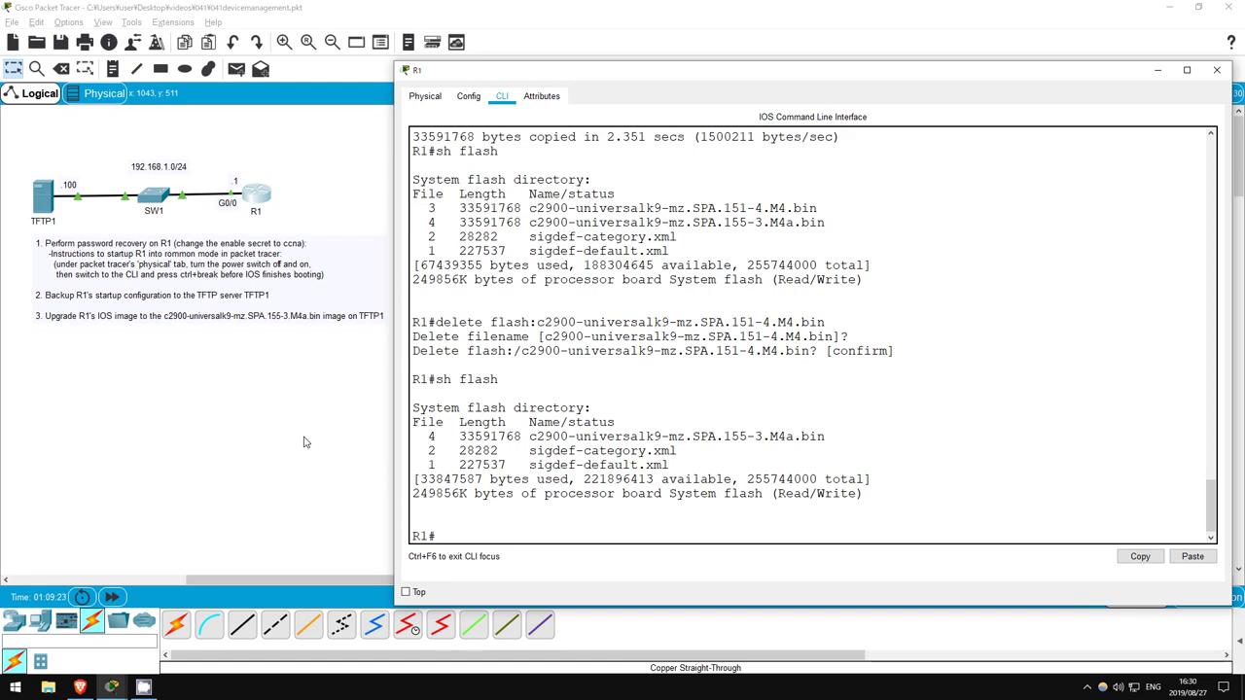
Run reload on R1, confirm it, and bring up the R1> prompt after booting
type("reload")
key("Return")
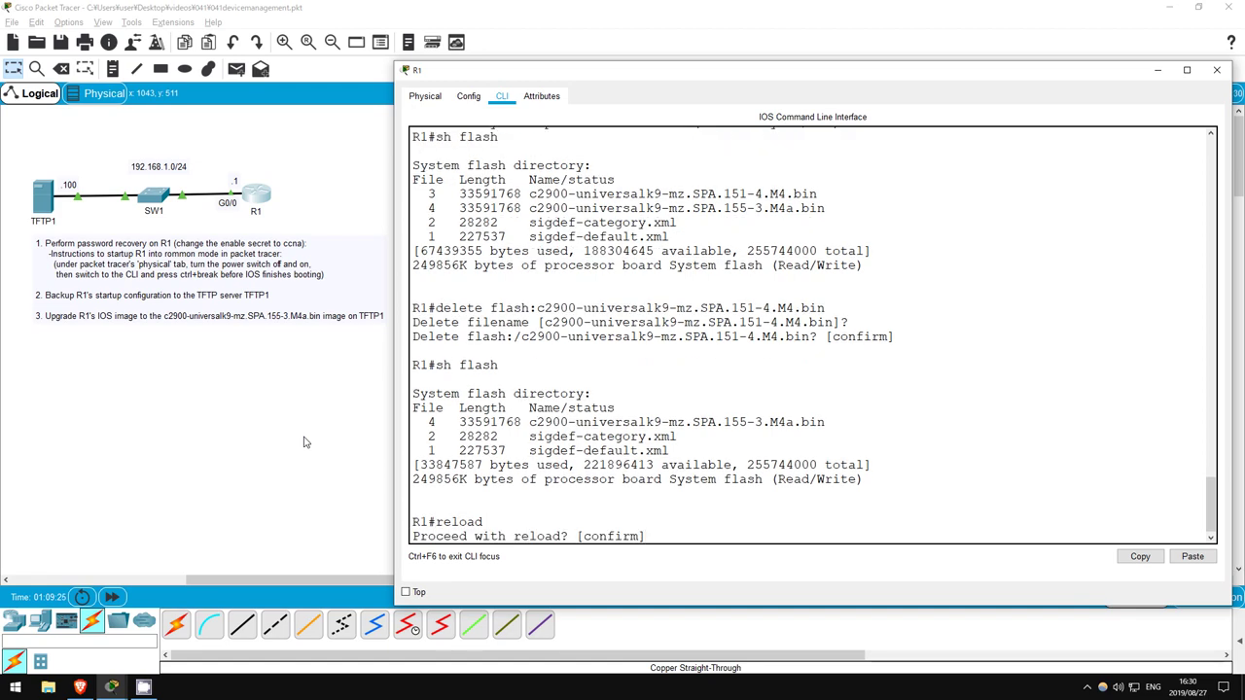
key("Return")
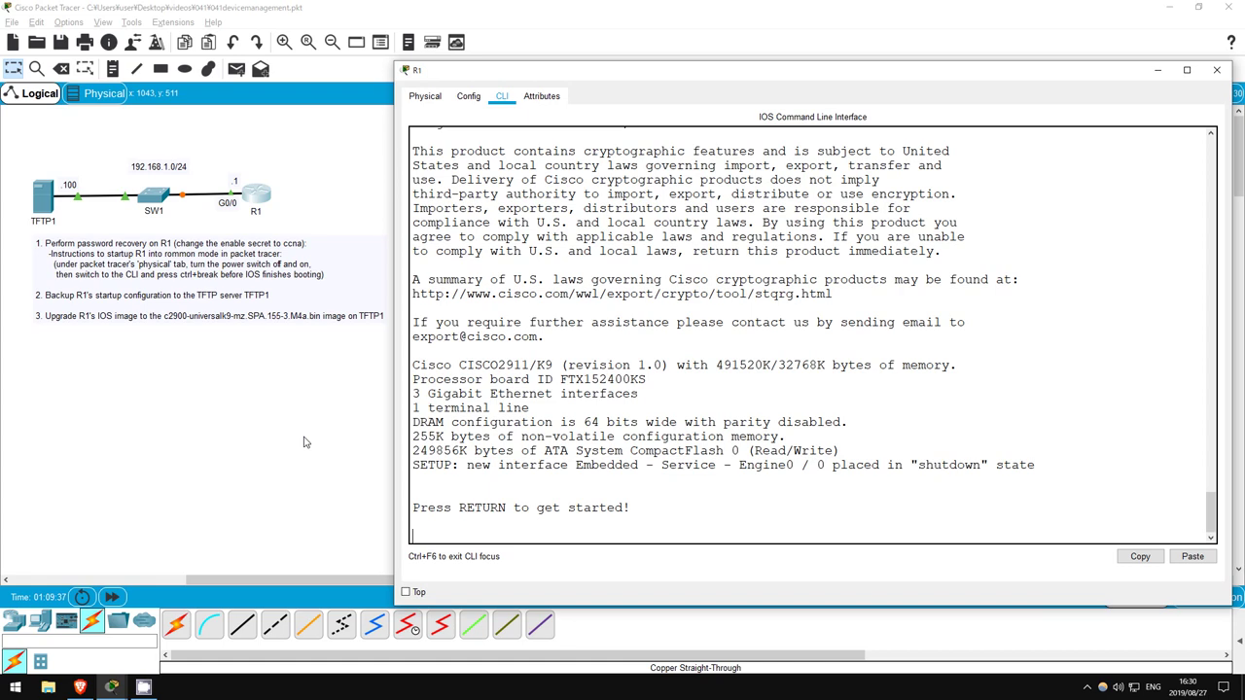
key("Return")
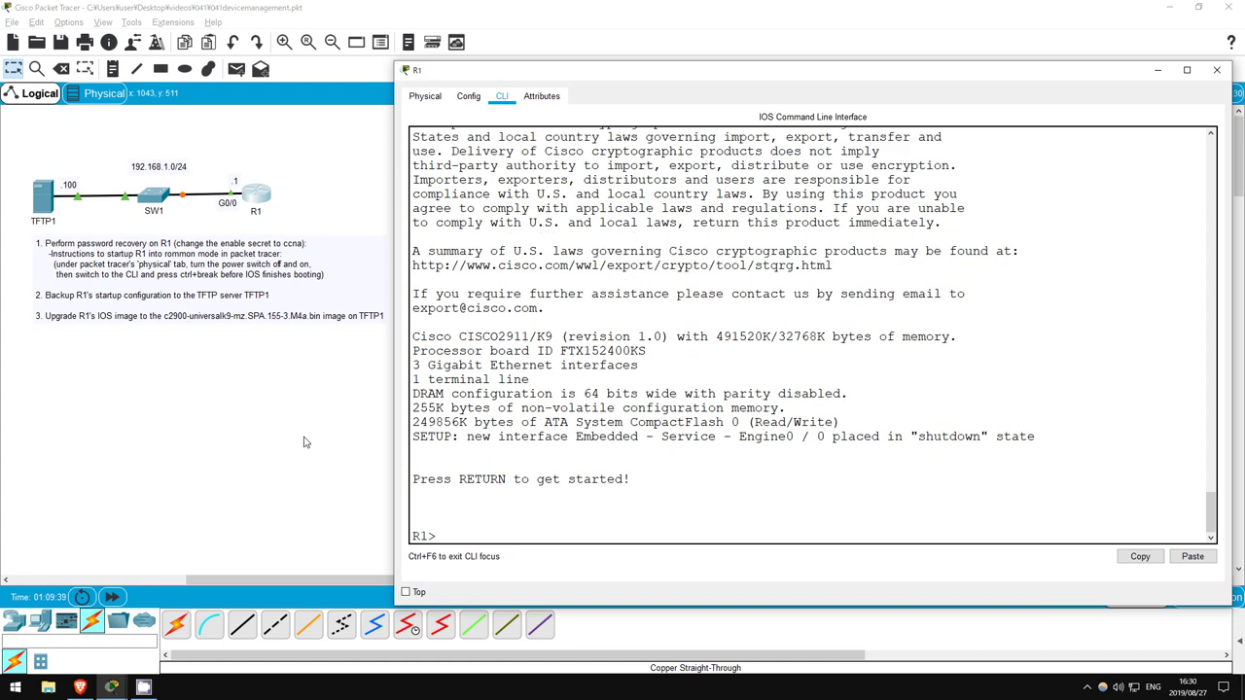
key("Return")
key("Return")
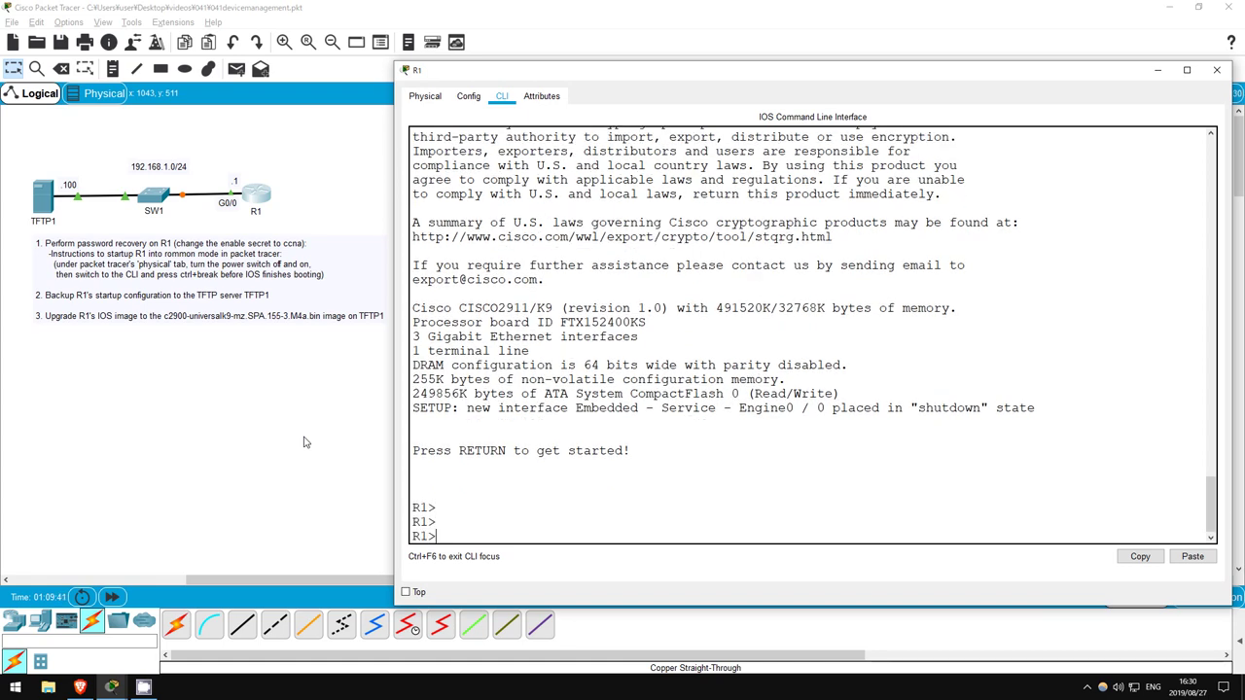
Enter R1's privileged mode with enable and the enable password
type("en")
key("Return")
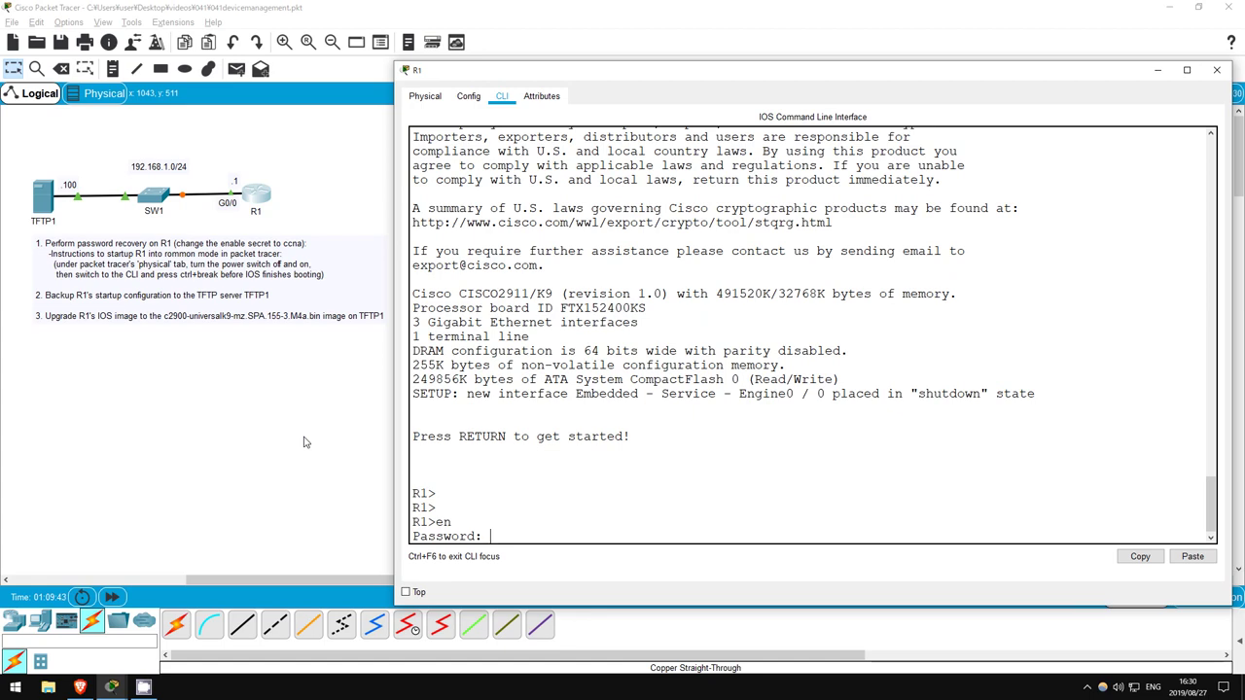
key("Return")
key("Return")
key("Return")
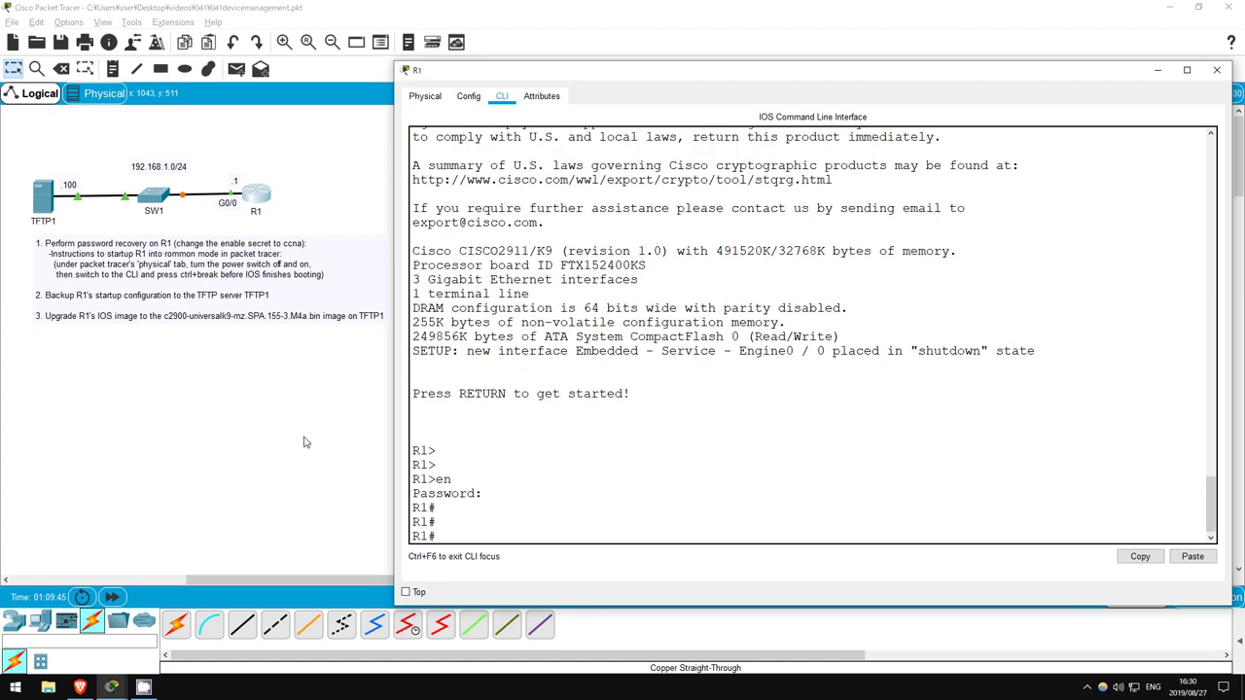
Run show version and confirm IOS 15.5(3)M4a booted from c2900-universalk9-mz.SPA.155-3.M4a.bin
type("sh ver")
key("Tab")
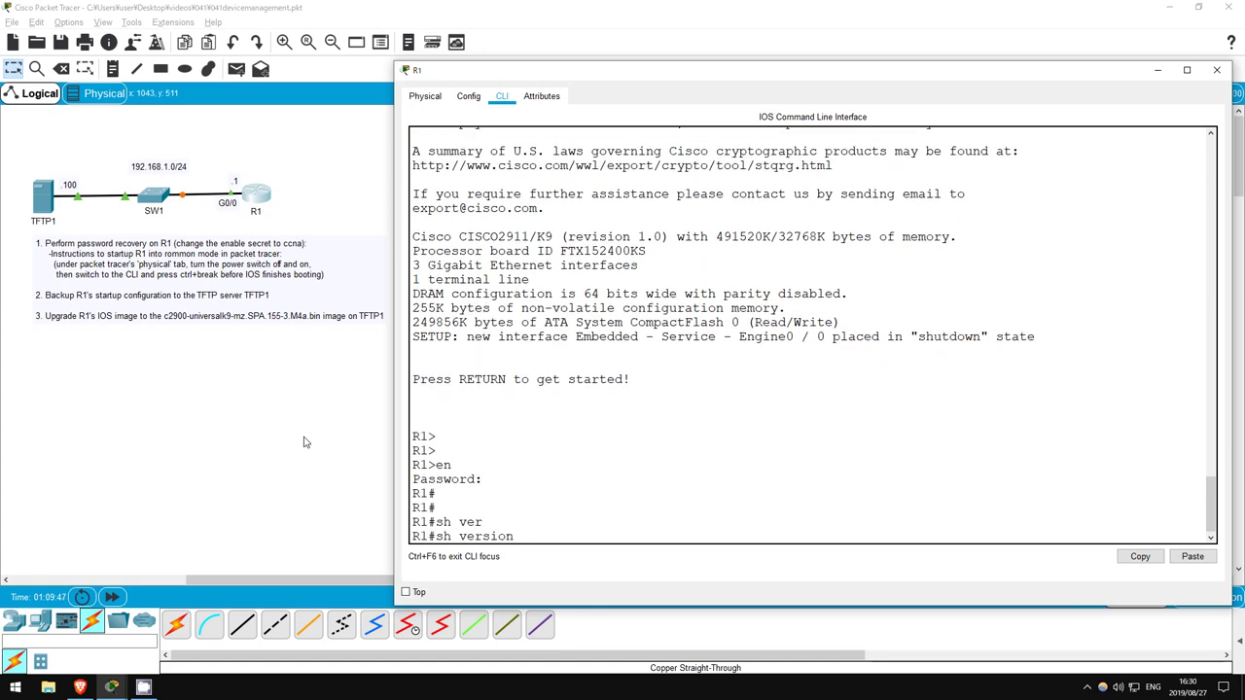
key("Return")
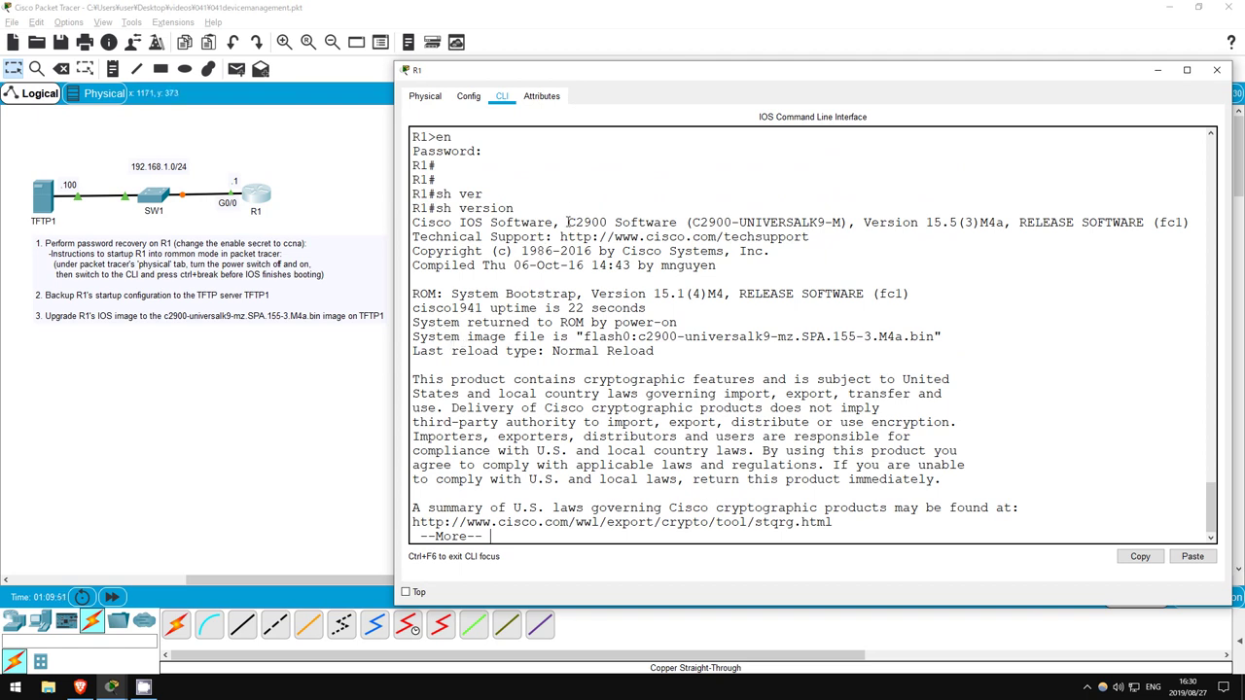
left_click_drag(568, 222, 1028, 221)
left_click(649, 322)
left_click_drag(585, 336, 939, 337)
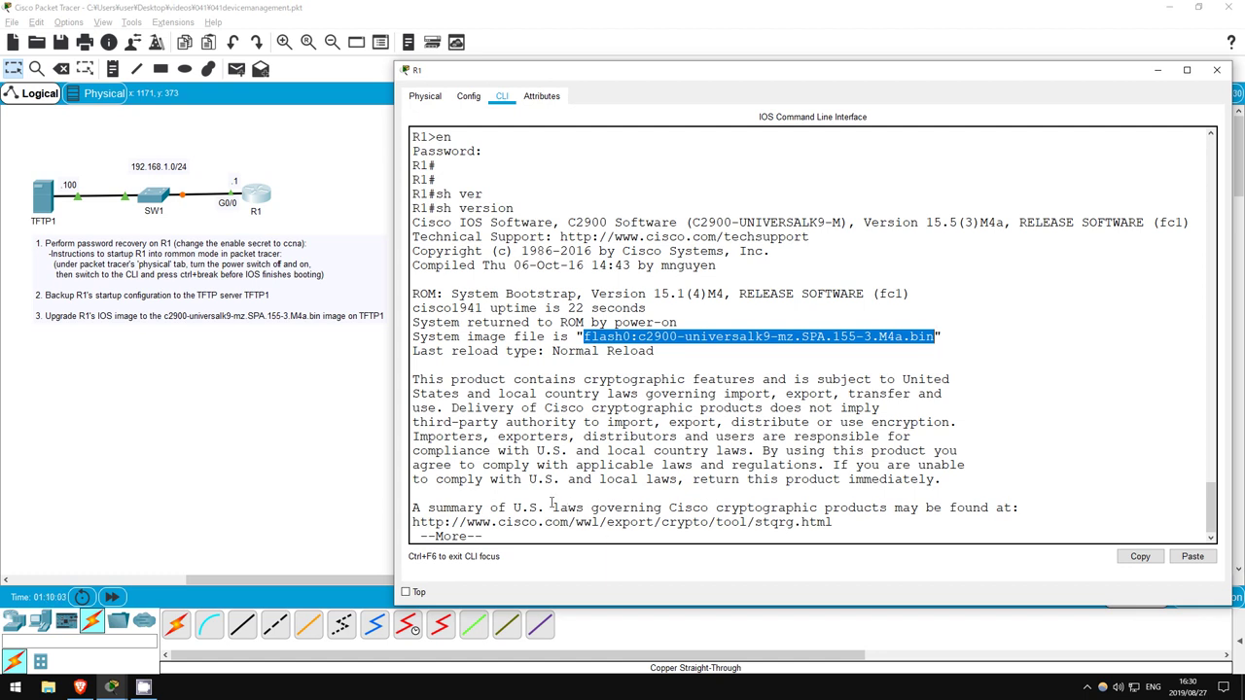
left_click(357, 441)
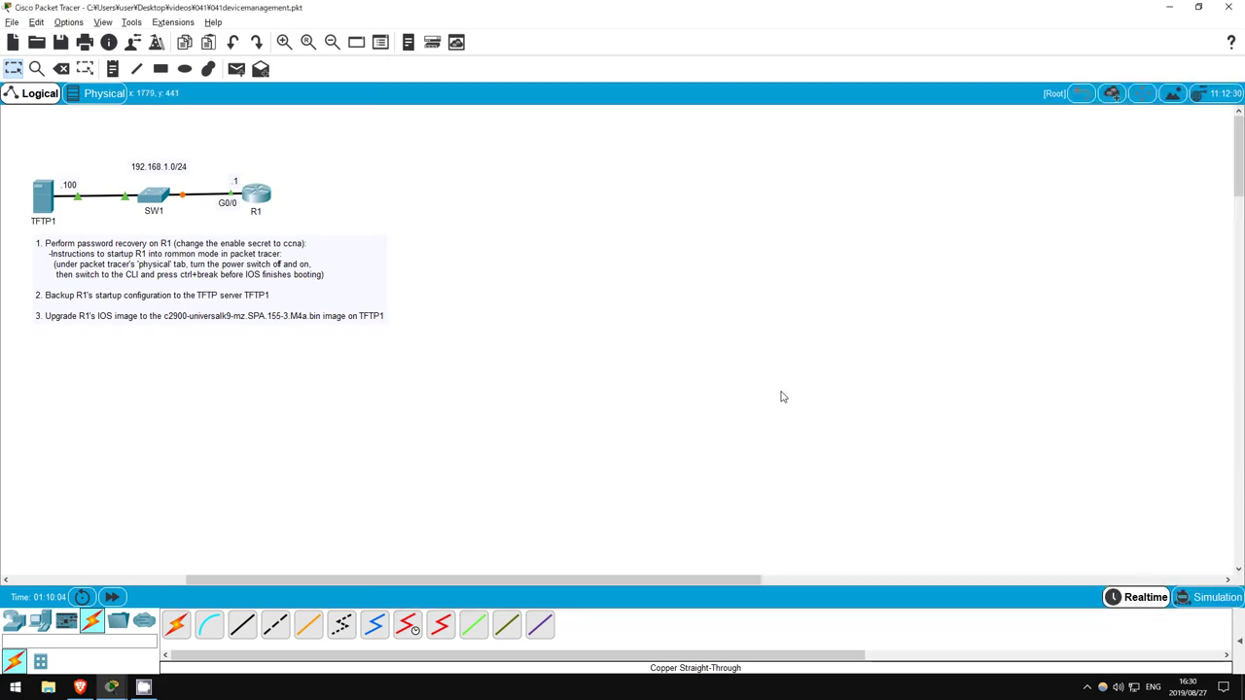